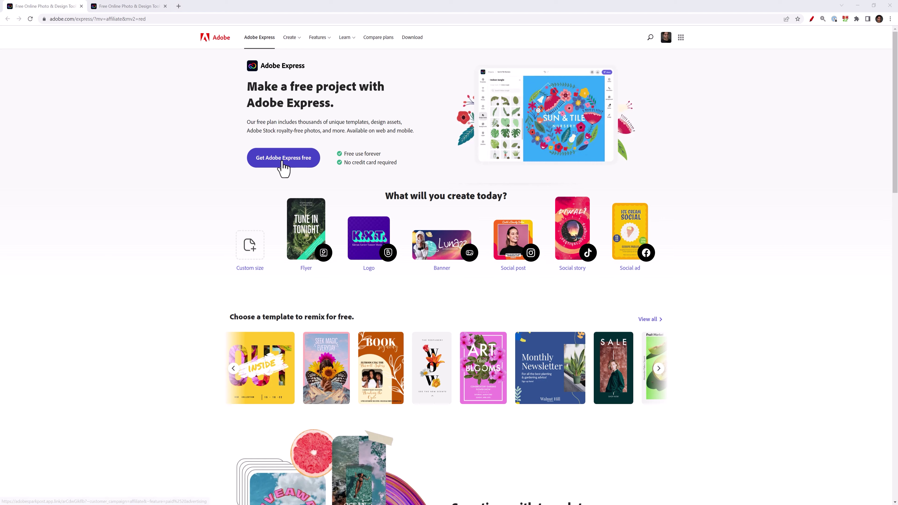
pyautogui.click(283, 162)
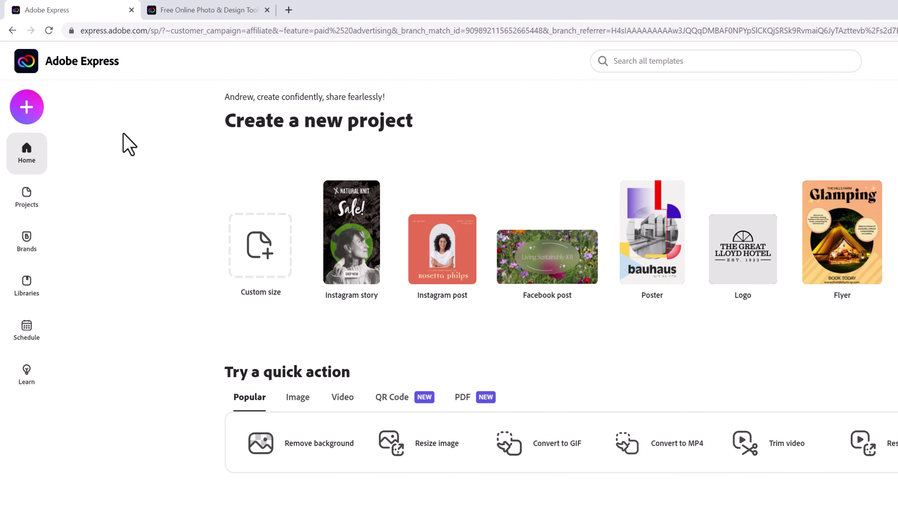
# Create a new project in the 2560 x 1440 channel art size from the social profile sizes.
pyautogui.click(44, 124)
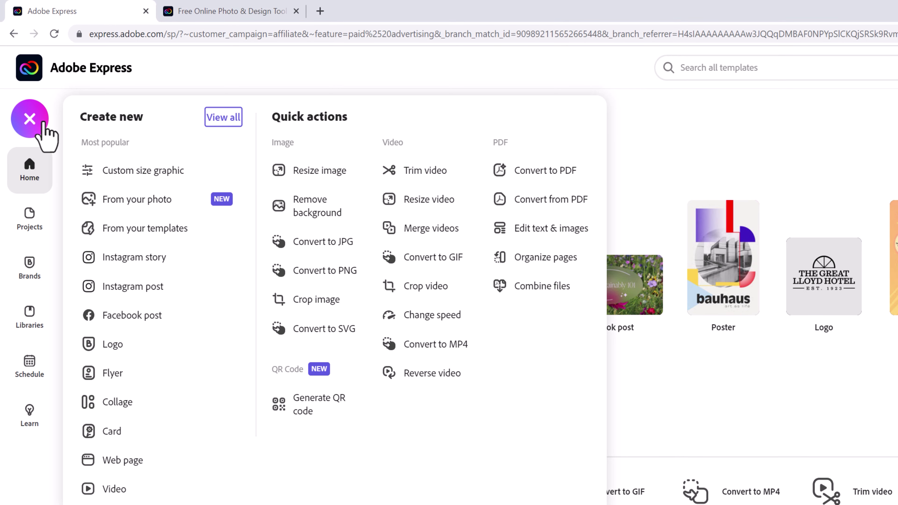
pyautogui.click(129, 172)
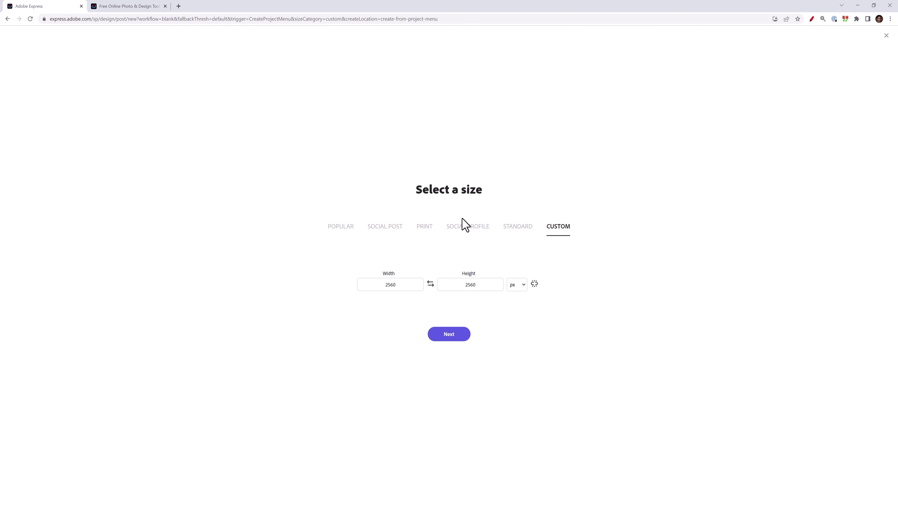
pyautogui.click(471, 227)
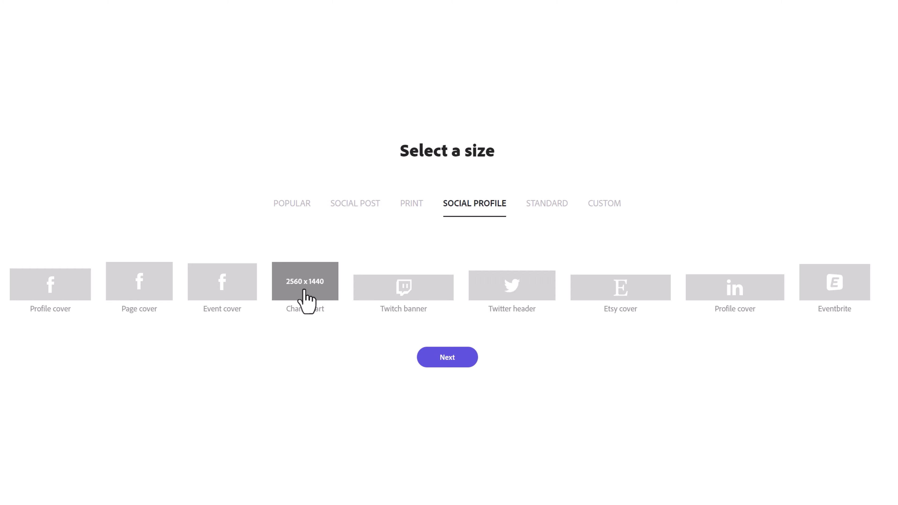
pyautogui.click(300, 290)
pyautogui.click(446, 359)
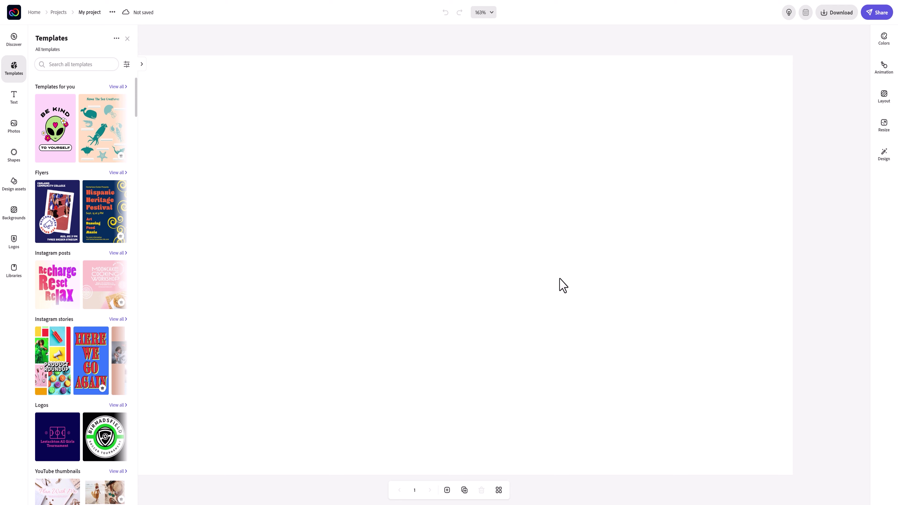
# Upload the channel banner safe-area template image from the YouTube Channel Banner folder.
pyautogui.click(10, 128)
pyautogui.click(80, 58)
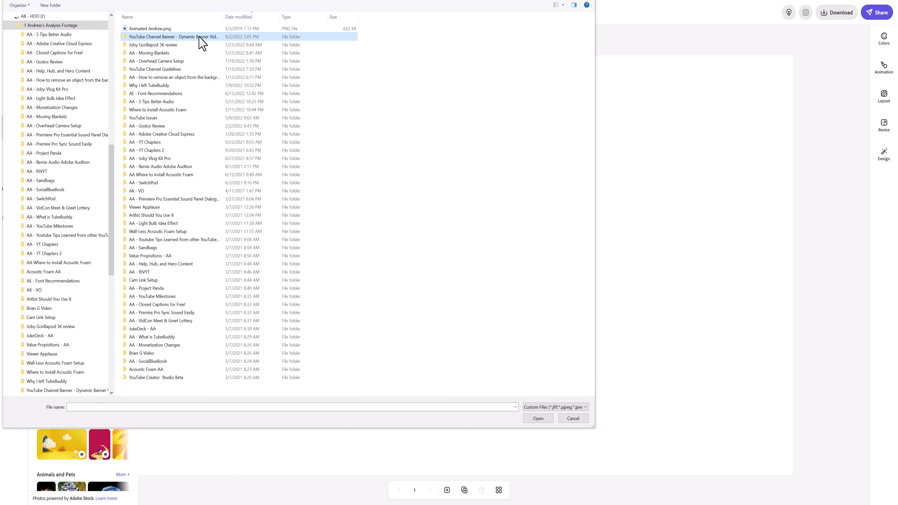
pyautogui.doubleClick(199, 37)
pyautogui.click(137, 45)
pyautogui.doubleClick(139, 49)
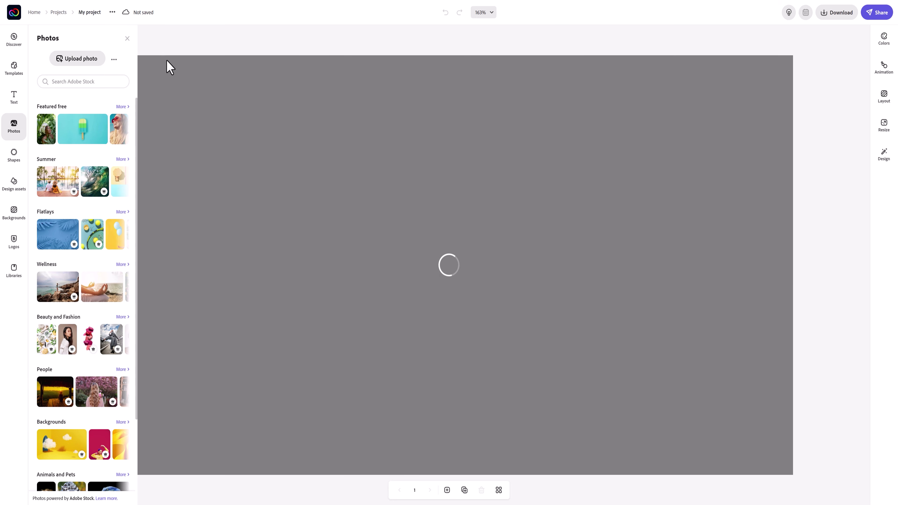
# Set the uploaded safe-area template as the canvas background and close the photo and background editing options.
pyautogui.click(440, 272)
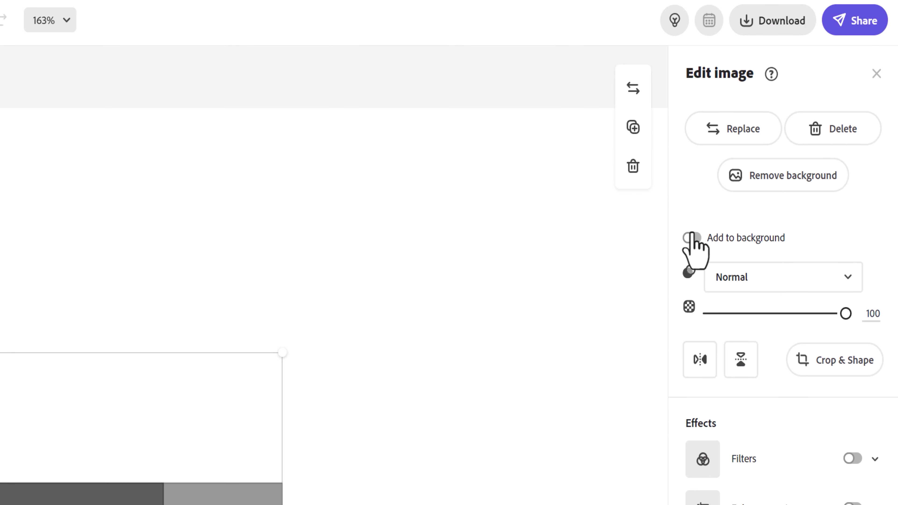
pyautogui.click(692, 238)
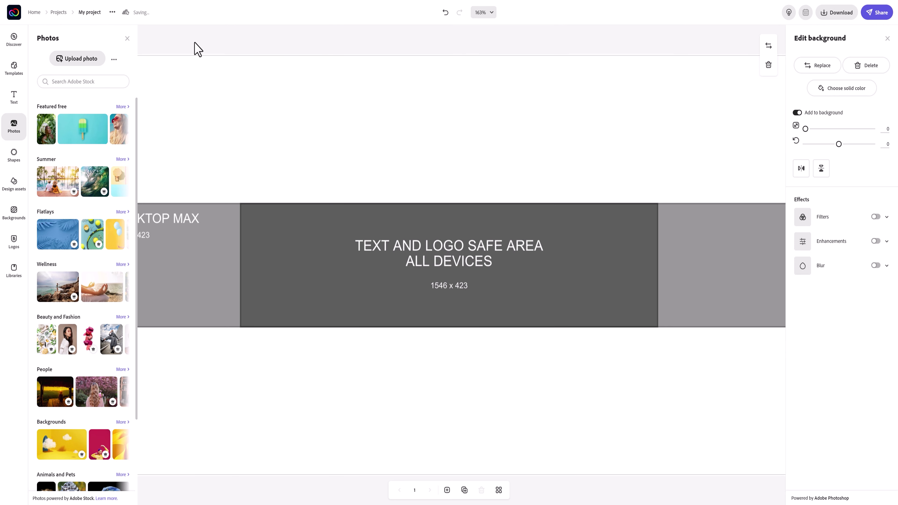
pyautogui.click(126, 38)
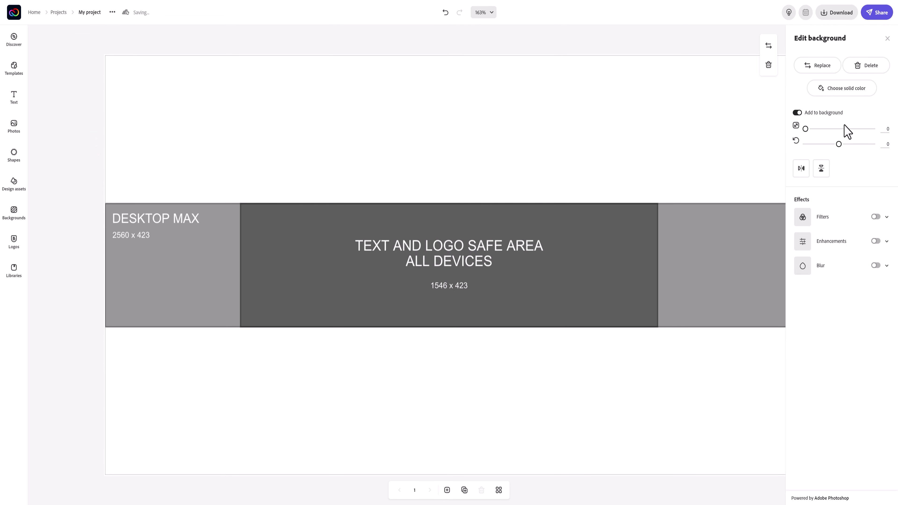
pyautogui.click(888, 39)
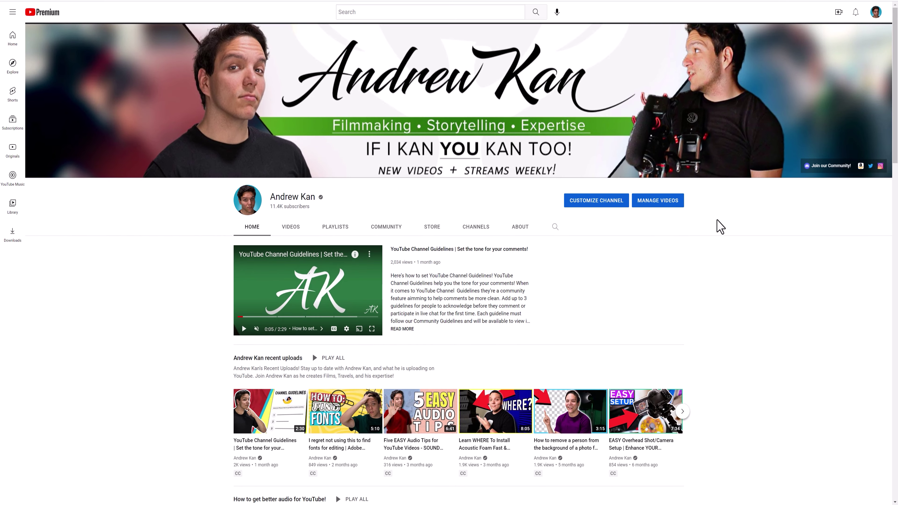
pyautogui.scroll(-2, 702, 228)
pyautogui.scroll(-15, 701, 229)
pyautogui.scroll(10, 700, 227)
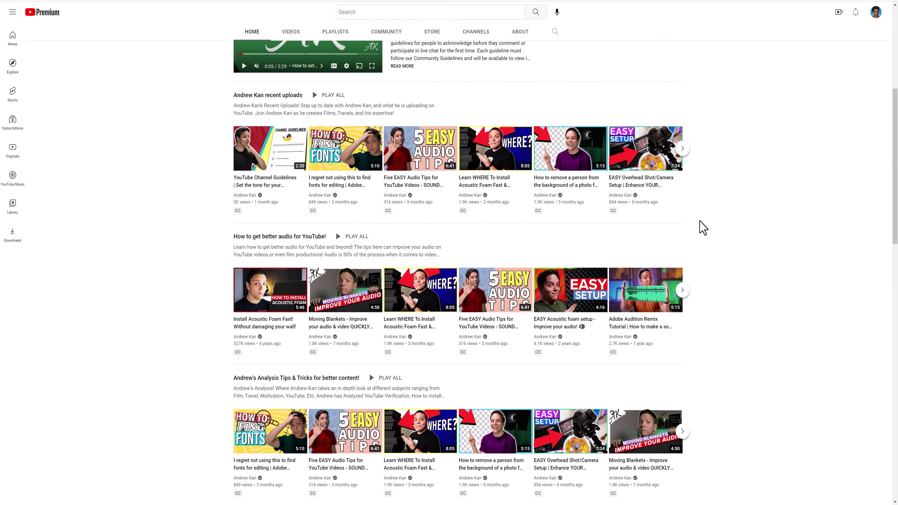
pyautogui.scroll(8, 702, 228)
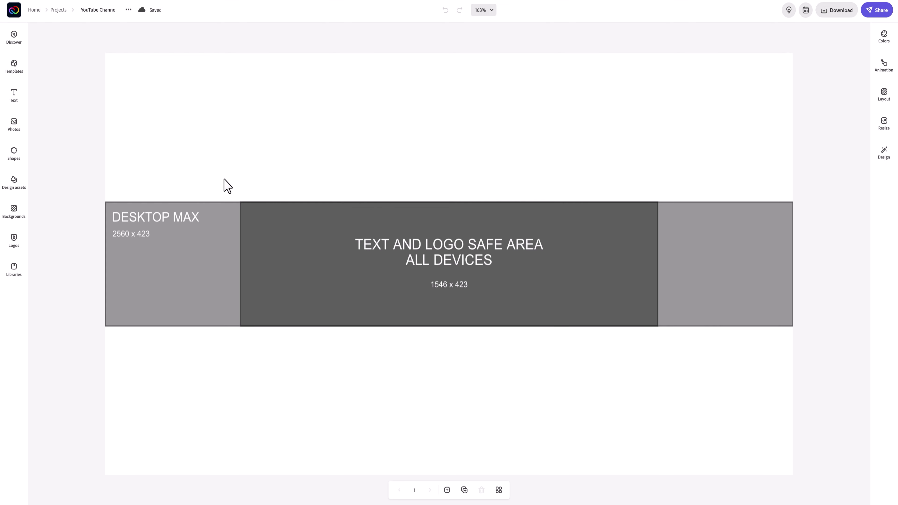
# Add a filled square shape to the canvas and stretch it to cover the whole banner.
pyautogui.click(13, 160)
pyautogui.moveTo(78, 141); pyautogui.dragTo(335, 180)
pyautogui.moveTo(285, 197); pyautogui.dragTo(166, 148)
pyautogui.moveTo(290, 254); pyautogui.dragTo(561, 328)
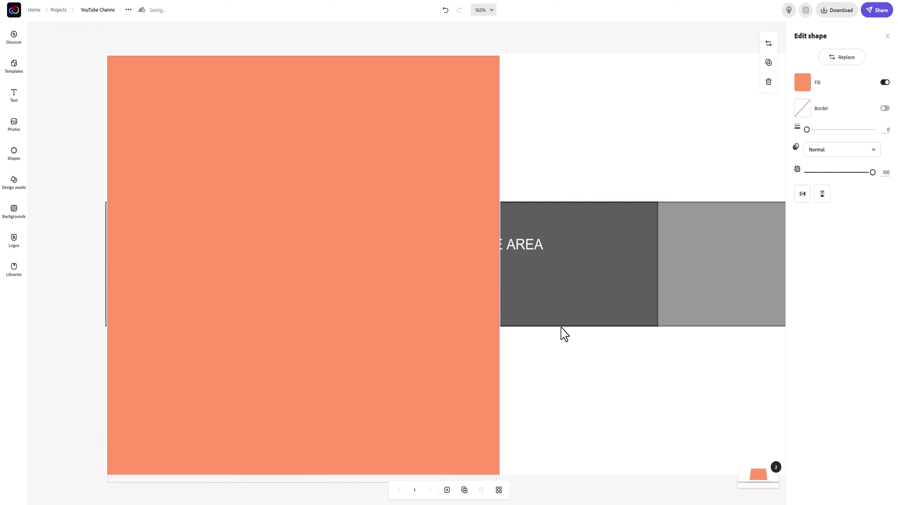
pyautogui.moveTo(563, 272); pyautogui.dragTo(894, 271)
pyautogui.moveTo(107, 55); pyautogui.dragTo(82, 42)
# Fill the full-canvas shape with the brand cyan and set its opacity to 5.
pyautogui.click(808, 85)
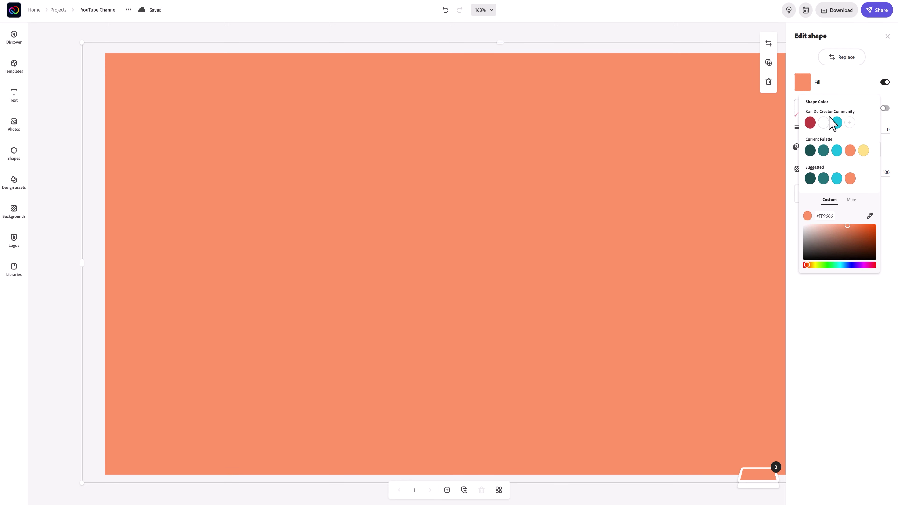
pyautogui.click(835, 122)
pyautogui.click(852, 317)
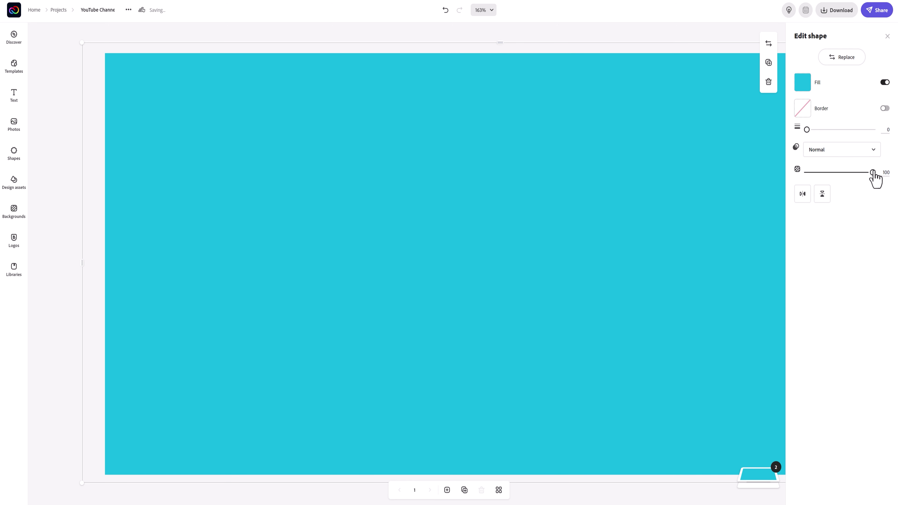
pyautogui.moveTo(872, 172); pyautogui.dragTo(791, 188)
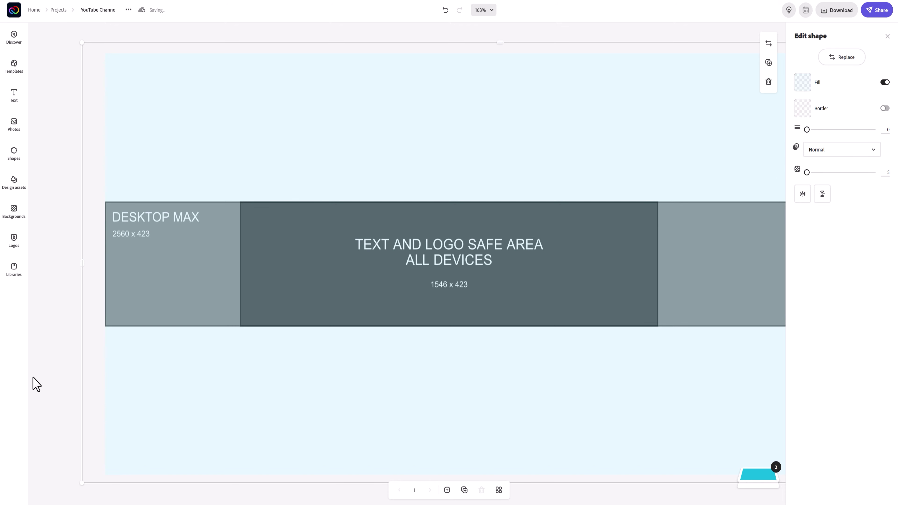
# Upload the cut-out portrait photo and fit it into the right end of the text and logo safe area.
pyautogui.click(13, 131)
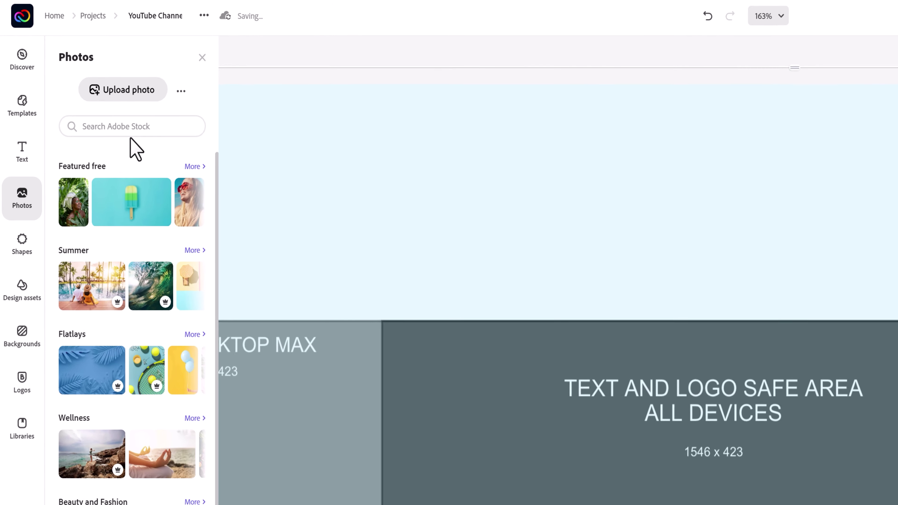
pyautogui.click(88, 58)
pyautogui.doubleClick(247, 94)
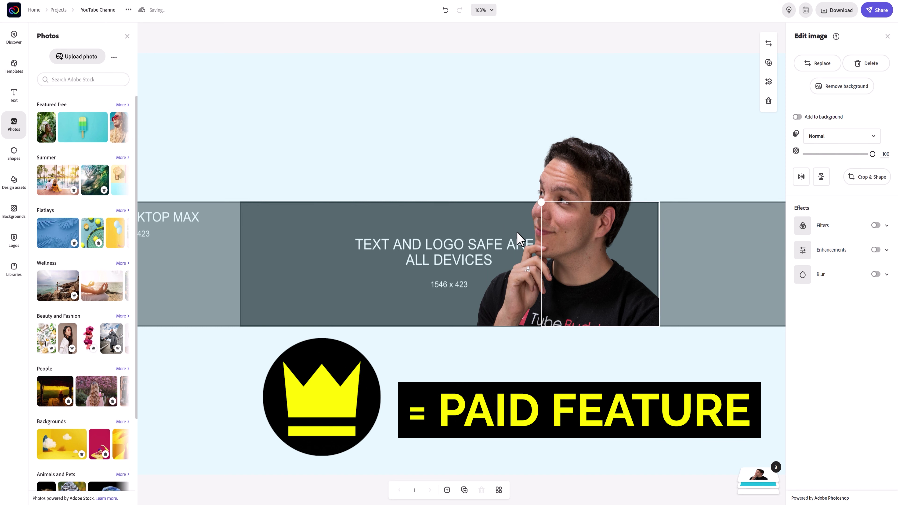
pyautogui.hotkey('ctrl', 'z')
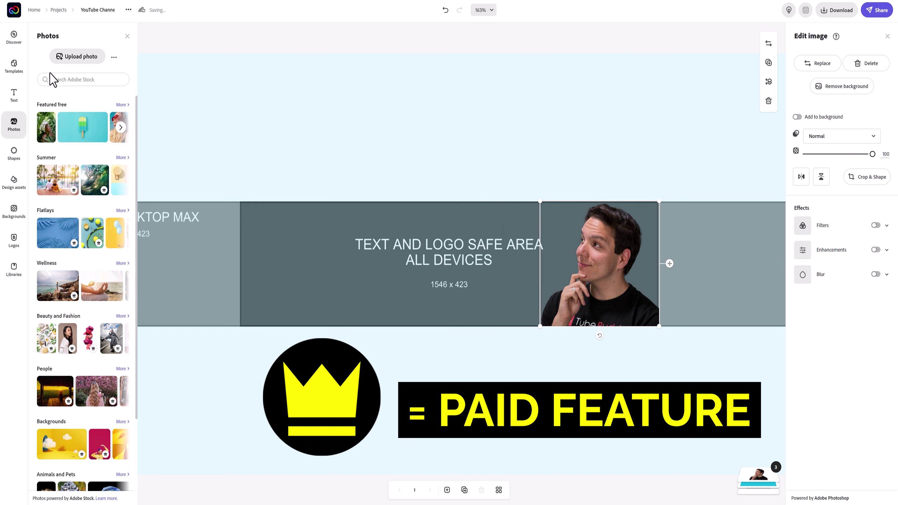
# Add the channel owner's name in capitals as text over the safe area and color it brand red.
pyautogui.click(18, 95)
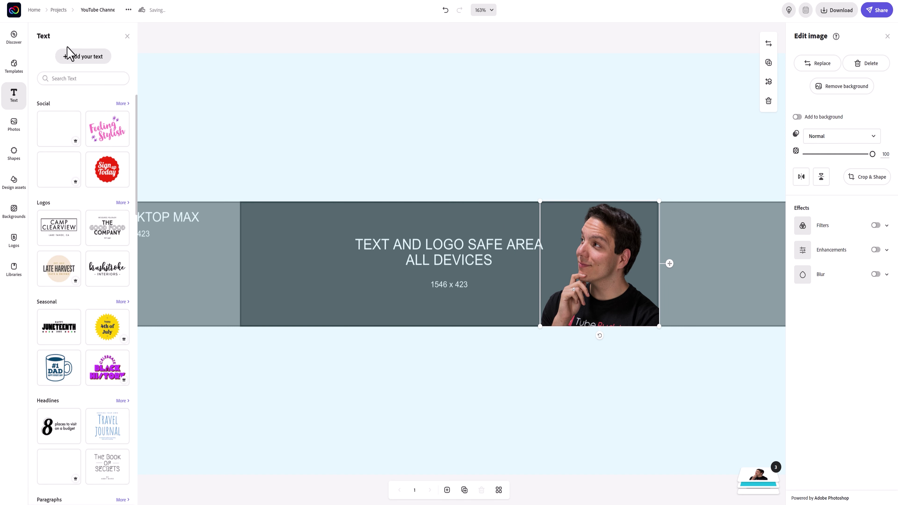
pyautogui.write('tANDREW KAN')
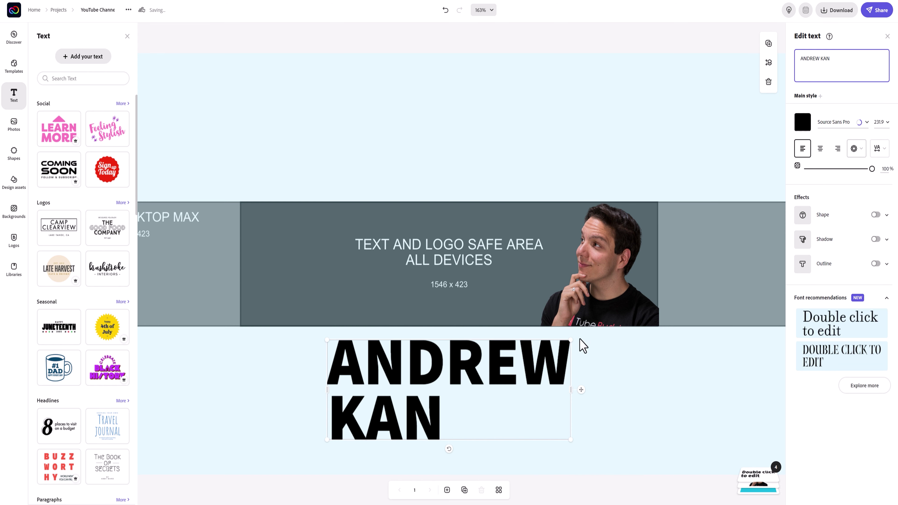
pyautogui.moveTo(501, 403); pyautogui.dragTo(521, 240)
pyautogui.click(803, 115)
pyautogui.click(810, 155)
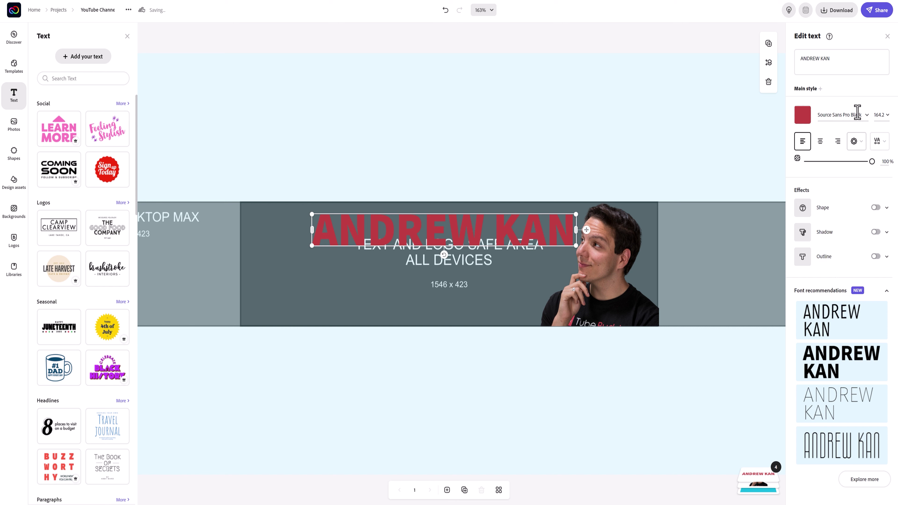
# Set the name text's font to Raleway ExtraBold.
pyautogui.click(842, 115)
pyautogui.write('Raleway')
pyautogui.click(766, 169)
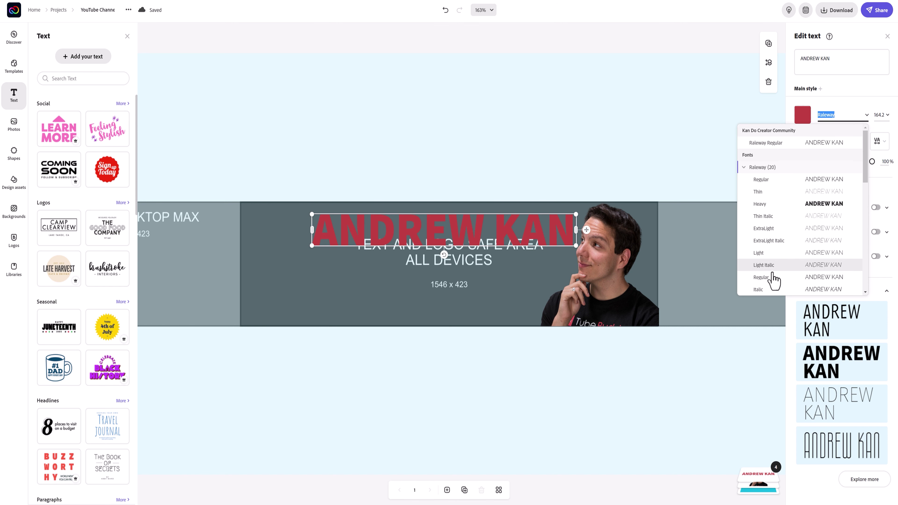
pyautogui.scroll(-3, 771, 261)
pyautogui.scroll(-1, 772, 245)
pyautogui.click(768, 263)
# Turn on the shadow effect for the name text and color the shadow cyan.
pyautogui.click(876, 231)
pyautogui.click(803, 257)
pyautogui.click(837, 297)
# Shrink the name text to about size 122 and place it along the safe area's upper edge, beside the portrait.
pyautogui.moveTo(576, 215); pyautogui.dragTo(517, 221)
pyautogui.moveTo(502, 233); pyautogui.dragTo(538, 213)
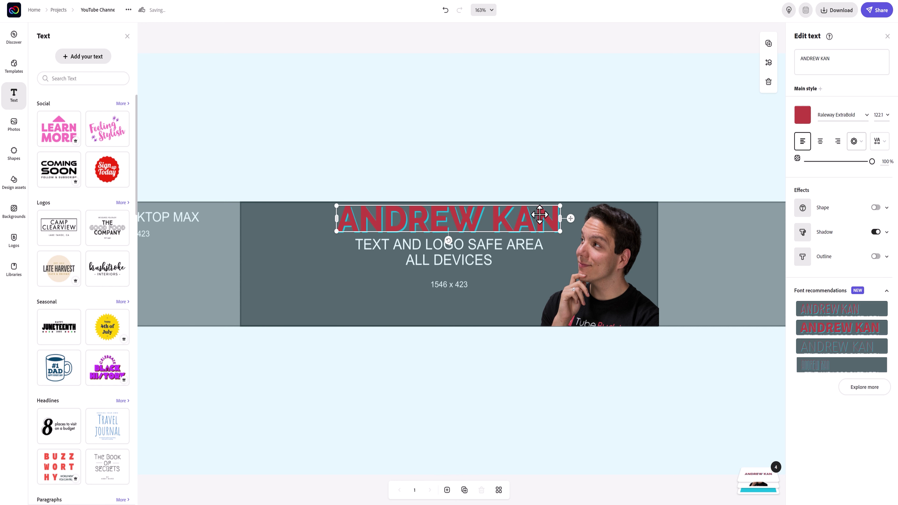
pyautogui.press('Left')
pyautogui.press('Left')
pyautogui.press('Left')
pyautogui.press('Left')
pyautogui.press('Left')
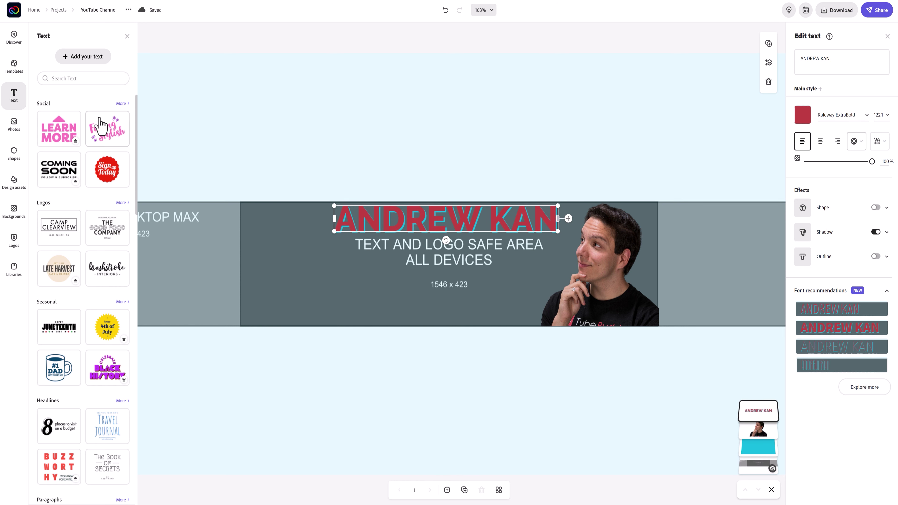
# Search the stock photos for "Camera Gear" and add the yellow flat-lay photo of camera equipment.
pyautogui.click(14, 126)
pyautogui.write('Camera Gear')
pyautogui.press('Return')
pyautogui.scroll(-5, 124, 290)
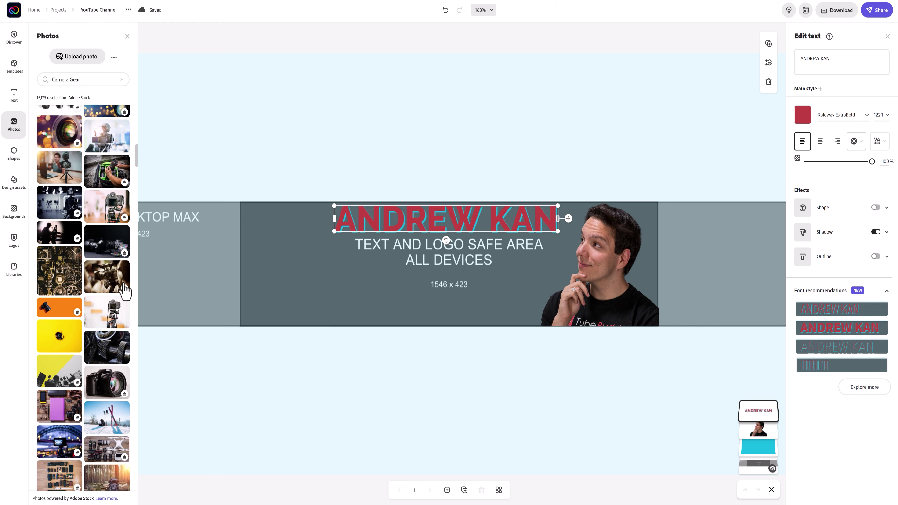
pyautogui.click(124, 286)
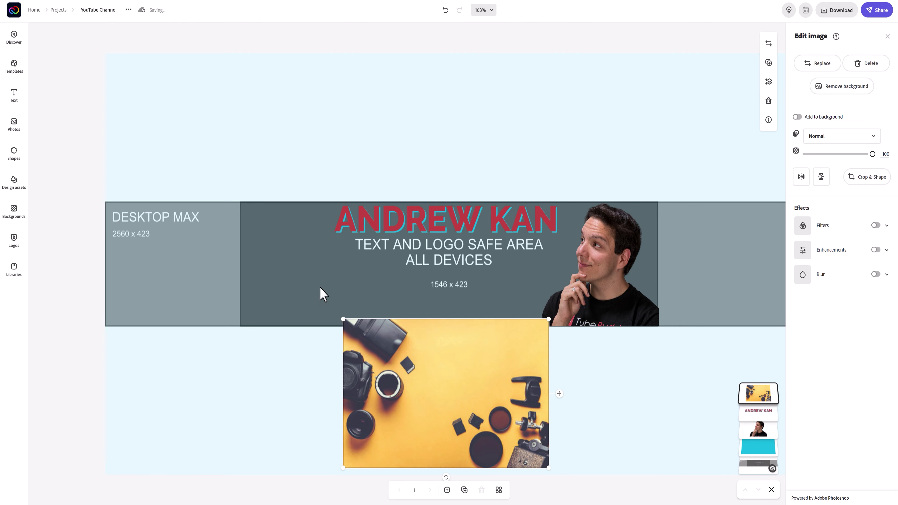
# Enlarge the camera gear photo to cover the canvas behind the cyan overlay and set its opacity to 19.
pyautogui.moveTo(392, 363); pyautogui.dragTo(167, 99)
pyautogui.click(484, 10)
pyautogui.click(449, 155)
pyautogui.moveTo(362, 232); pyautogui.dragTo(678, 453)
pyautogui.moveTo(847, 154); pyautogui.dragTo(818, 154)
pyautogui.moveTo(678, 452); pyautogui.dragTo(660, 440)
pyautogui.press('Down')
pyautogui.press('Down')
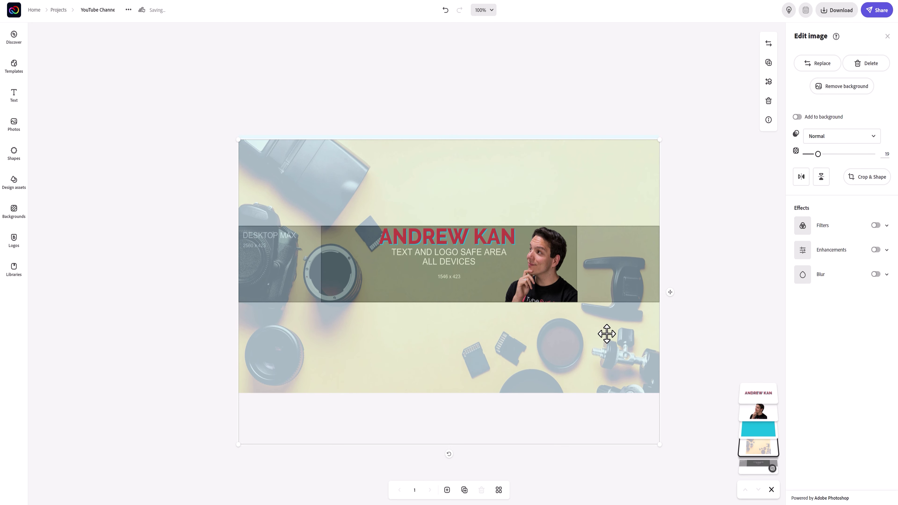
# Nudge the camera gear photo up to the canvas's upper edge and set its opacity to 0.
pyautogui.press('Up')
pyautogui.press('Up')
pyautogui.moveTo(818, 154); pyautogui.dragTo(448, 100)
# Search the stock photos for "Gaming" and add the white flat-lay photo with the game controller.
pyautogui.click(14, 124)
pyautogui.write('Gaming')
pyautogui.press('Return')
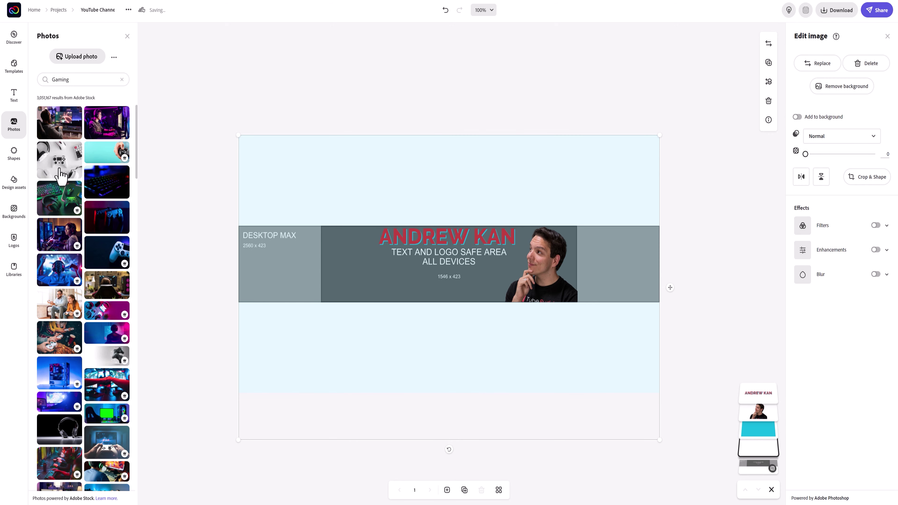
pyautogui.click(58, 168)
# Send the game controller photo behind the other images, enlarge it to cover the canvas and shift it up.
pyautogui.moveTo(764, 378); pyautogui.dragTo(760, 448)
pyautogui.moveTo(419, 345); pyautogui.dragTo(377, 181)
pyautogui.moveTo(363, 232); pyautogui.dragTo(668, 462)
pyautogui.moveTo(670, 301); pyautogui.dragTo(669, 257)
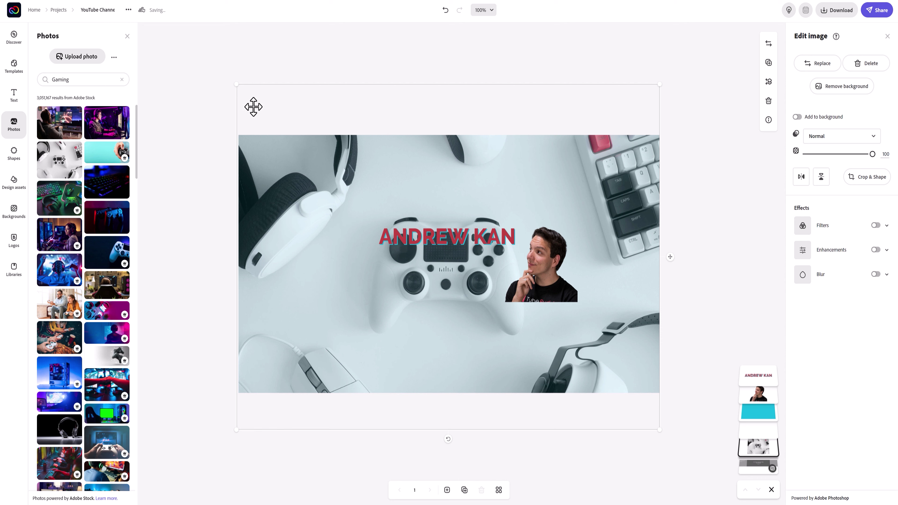
# Search the stock photos for "Food" and add the photo strip of assorted cooked dishes.
pyautogui.write('F')
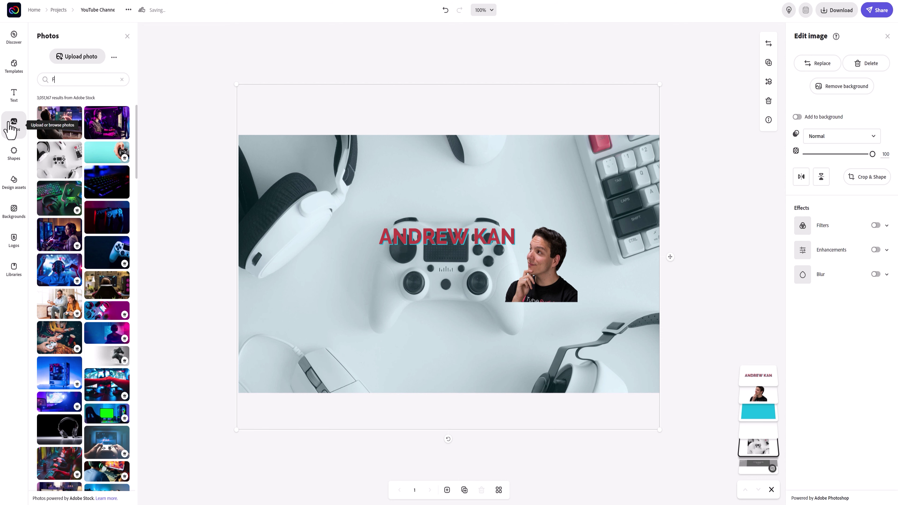
pyautogui.write('ood')
pyautogui.press('Return')
pyautogui.click(107, 115)
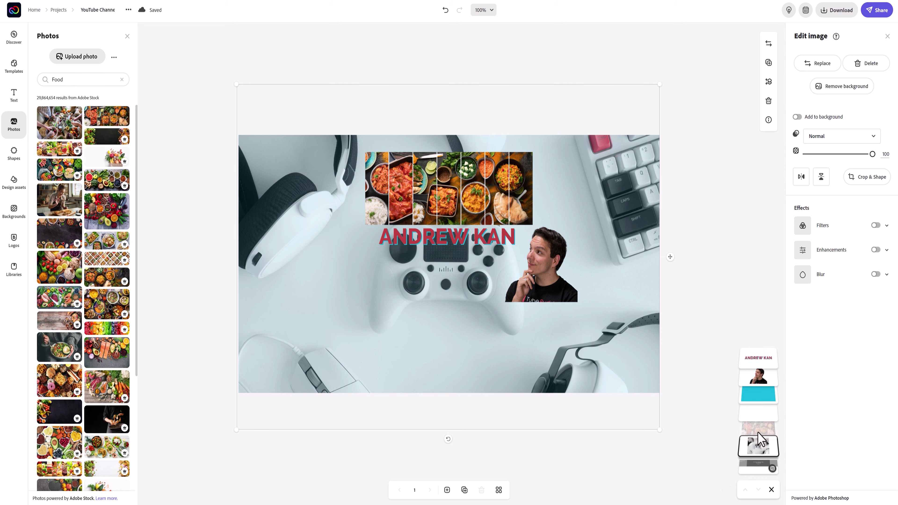
# Try the food photo as a canvas-wide backdrop behind the portrait and fade the backdrop by lowering its opacity.
pyautogui.moveTo(730, 130); pyautogui.dragTo(747, 64)
pyautogui.moveTo(566, 170); pyautogui.dragTo(432, 278)
pyautogui.moveTo(611, 170); pyautogui.dragTo(698, 132)
pyautogui.moveTo(637, 226); pyautogui.dragTo(632, 244)
pyautogui.click(758, 448)
pyautogui.moveTo(872, 154); pyautogui.dragTo(779, 178)
pyautogui.click(759, 429)
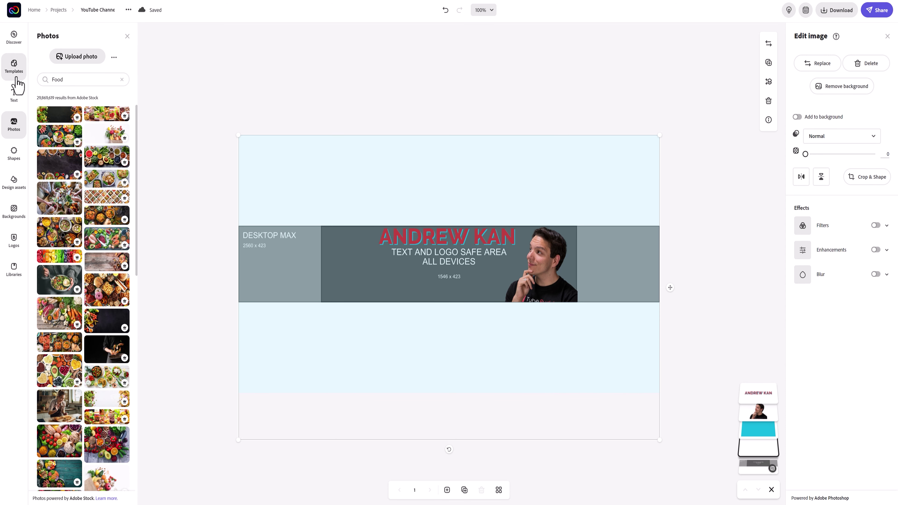
# Add a new text to the banner reading "Content creation made easy".
pyautogui.click(14, 94)
pyautogui.click(96, 62)
pyautogui.write('Content creation made easy.')
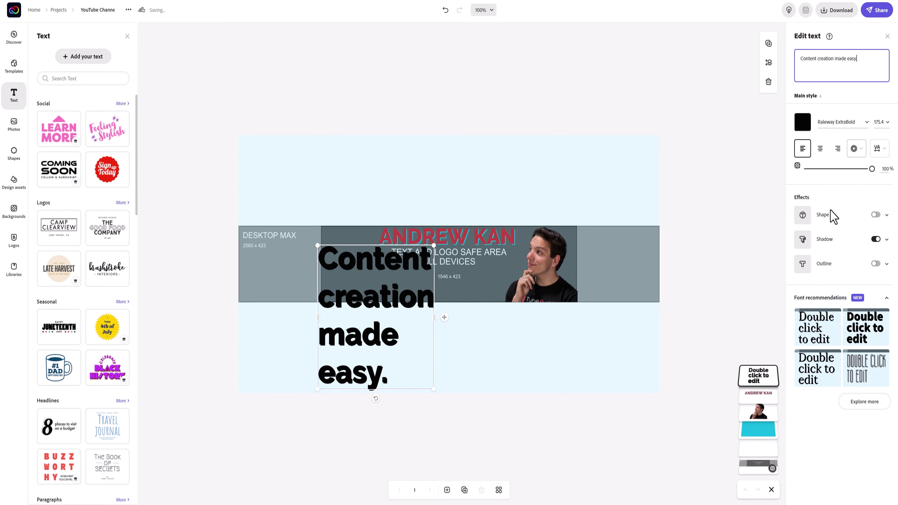
# Turn off the tagline's shadow, set its font to Azo Sans Bold, and shrink it onto one line centred under the channel name.
pyautogui.click(875, 239)
pyautogui.click(849, 115)
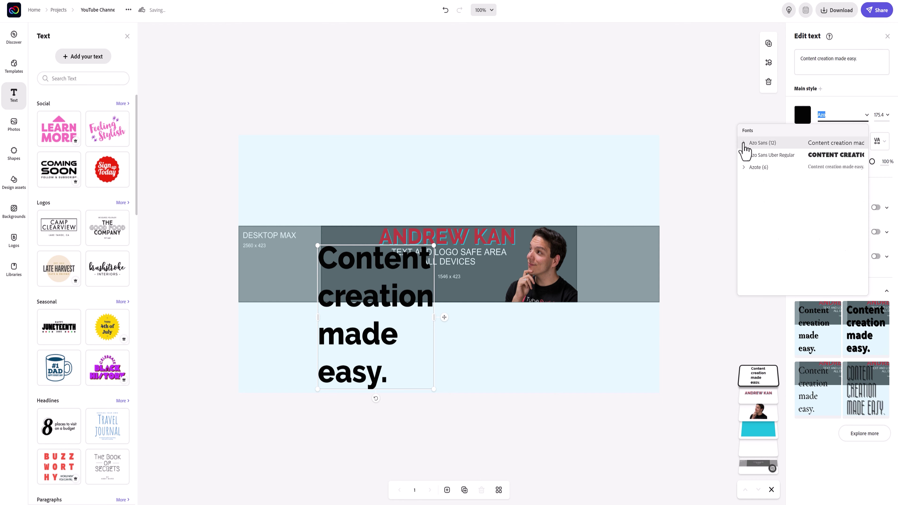
pyautogui.click(749, 147)
pyautogui.moveTo(425, 245); pyautogui.dragTo(474, 348)
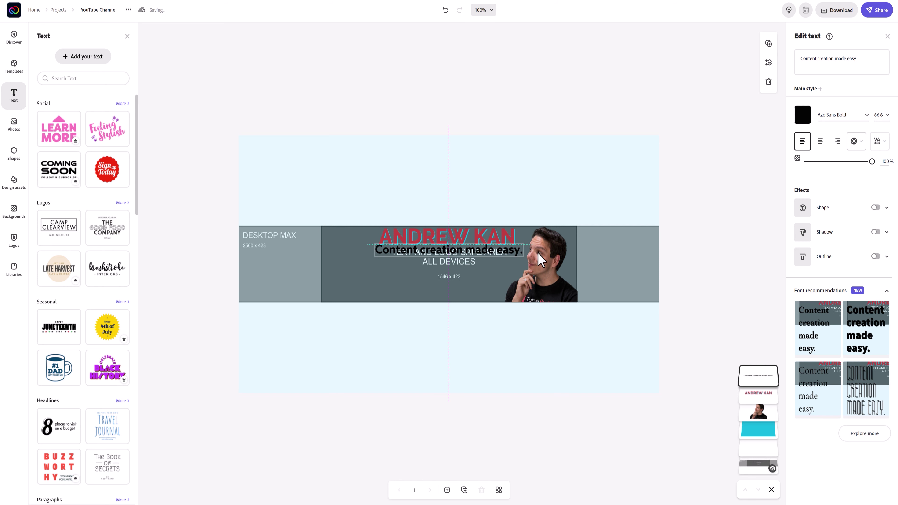
# Color the tagline "Content creation made easy." white and turn its shadow on.
pyautogui.click(747, 445)
pyautogui.moveTo(806, 154); pyautogui.dragTo(753, 166)
pyautogui.click(756, 381)
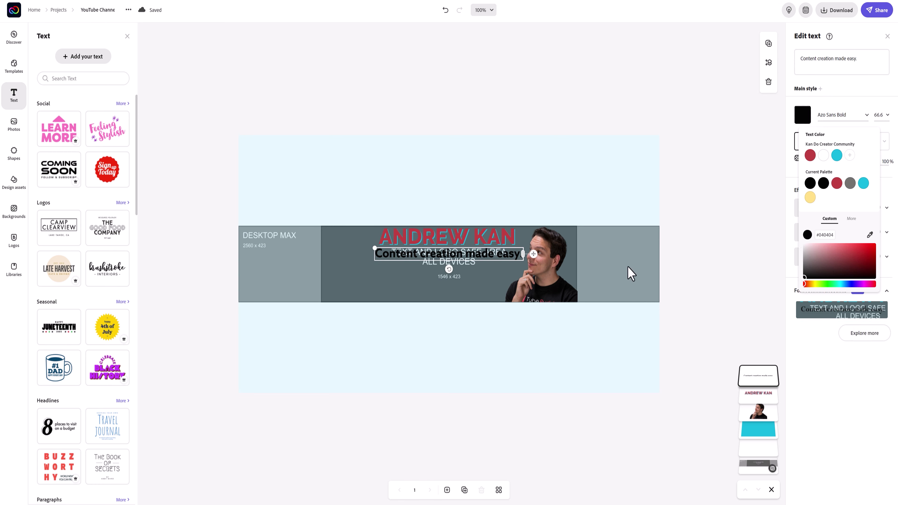
pyautogui.click(875, 232)
pyautogui.click(757, 432)
pyautogui.click(756, 447)
pyautogui.moveTo(805, 154)
pyautogui.mouseDown()
pyautogui.moveTo(879, 164)
pyautogui.moveTo(792, 164)
pyautogui.mouseUp()
# Add the text "VIDEOS & STREAMS WEEKLY" in Economica Regular at size 55, centred at the bottom of the safe area.
pyautogui.click(83, 57)
pyautogui.write('VIDEOS & STREAMS WEEKLY')
pyautogui.click(833, 114)
pyautogui.write('eco')
pyautogui.click(761, 168)
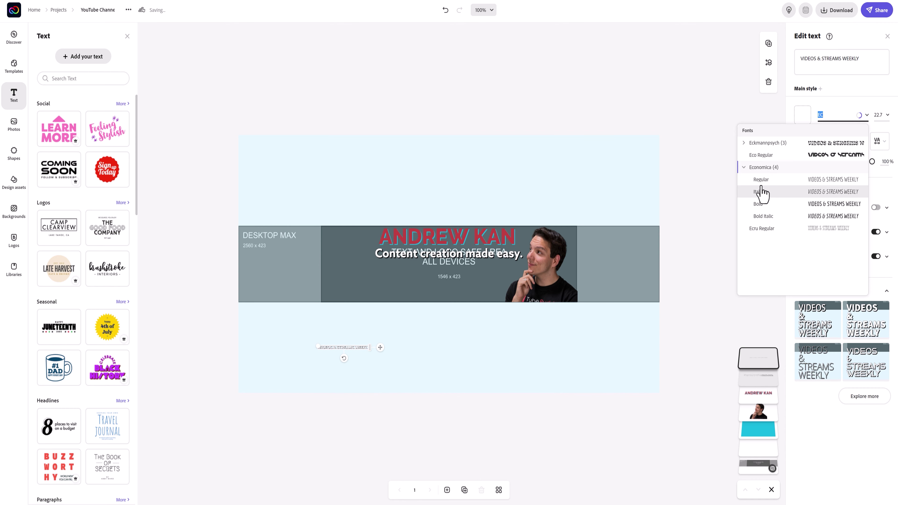
pyautogui.click(761, 180)
pyautogui.click(879, 115)
pyautogui.scroll(5, 545, 352)
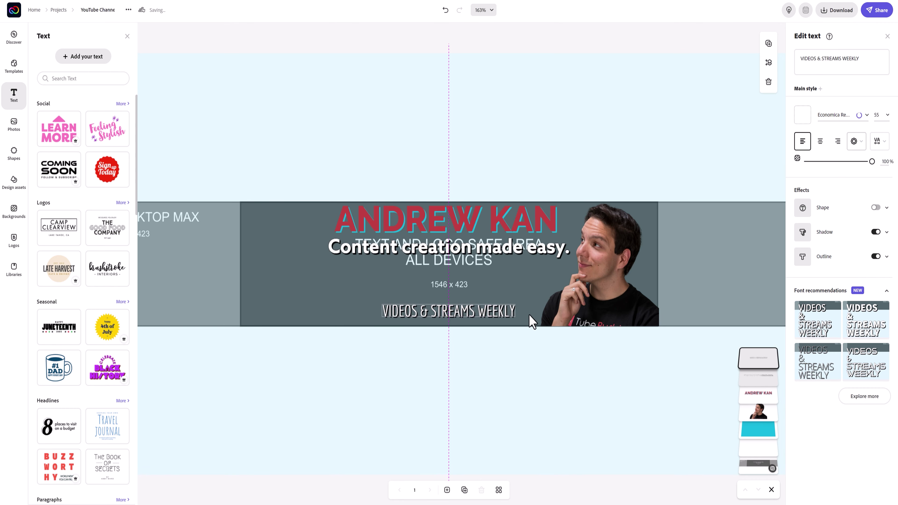
# Make the teal overlay fully opaque across the banner.
pyautogui.click(758, 429)
pyautogui.click(884, 82)
pyautogui.click(884, 83)
# Search the shapes for "line", add the thin horizontal line, and shorten it to sit beside the "VIDEOS & STREAMS WEEKLY" text.
pyautogui.click(14, 154)
pyautogui.click(83, 55)
pyautogui.write('line')
pyautogui.press('Return')
pyautogui.click(51, 196)
pyautogui.moveTo(703, 271); pyautogui.dragTo(659, 270)
pyautogui.moveTo(384, 311); pyautogui.dragTo(571, 307)
# Color the line white, duplicate it, and place one line on each side of the "VIDEOS & STREAMS WEEKLY" text.
pyautogui.click(803, 83)
pyautogui.click(823, 123)
pyautogui.click(768, 63)
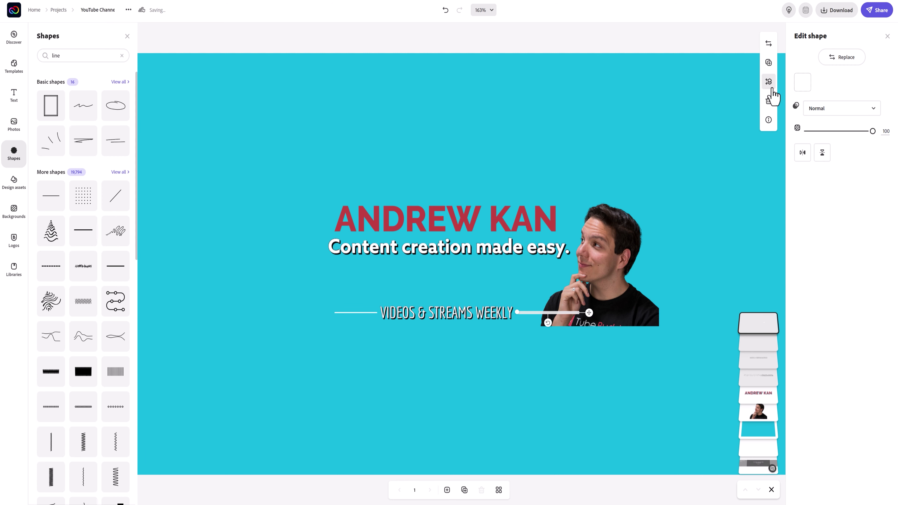
pyautogui.moveTo(377, 315); pyautogui.dragTo(563, 331)
pyautogui.moveTo(377, 313); pyautogui.dragTo(373, 313)
# Send the line on the portrait's side behind the portrait and make the teal overlay fully transparent.
pyautogui.keyDown('shift'); pyautogui.click(438, 313); pyautogui.keyUp('shift')
pyautogui.keyDown('shift'); pyautogui.click(529, 313); pyautogui.keyUp('shift')
pyautogui.click(841, 87)
pyautogui.hotkey('ctrl', 'z')
pyautogui.moveTo(756, 342); pyautogui.dragTo(755, 414)
pyautogui.click(758, 430)
pyautogui.click(884, 82)
# Shift the "VIDEOS & STREAMS WEEKLY" text and both lines slightly lower, and set the camera gear photo to 100% opacity.
pyautogui.click(431, 313)
pyautogui.moveTo(446, 313); pyautogui.dragTo(446, 319)
pyautogui.click(371, 313)
pyautogui.moveTo(375, 315); pyautogui.dragTo(376, 319)
pyautogui.click(529, 317)
pyautogui.click(527, 314)
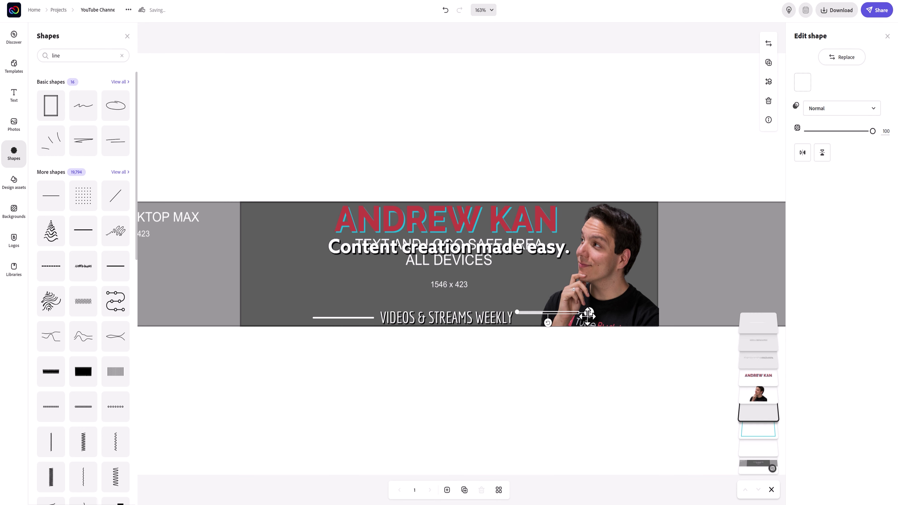
pyautogui.click(755, 432)
pyautogui.click(760, 452)
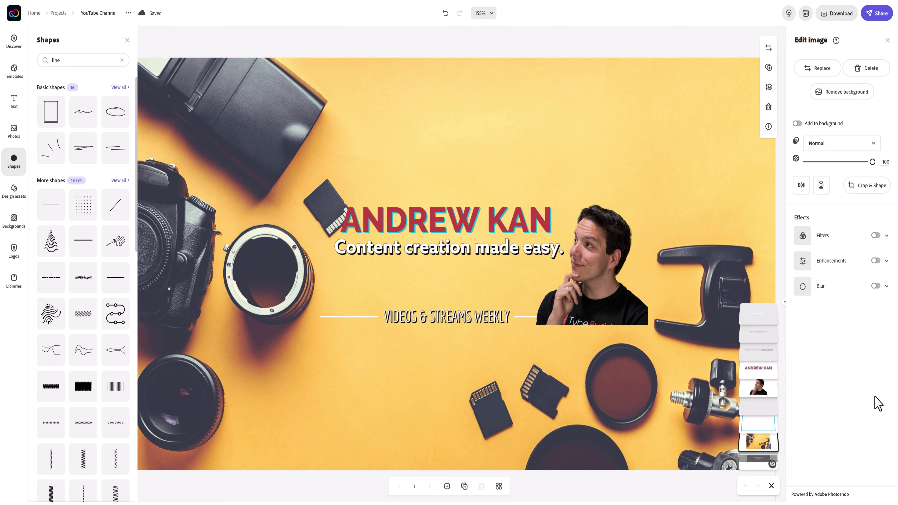
# Add the yellow "SUBSCRIBE" badge from the social text designs and color its lettering white.
pyautogui.click(14, 102)
pyautogui.click(107, 471)
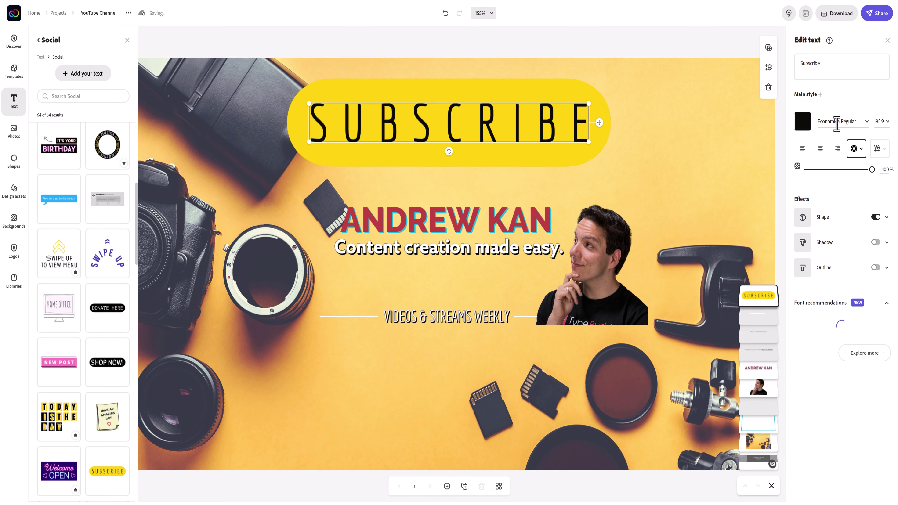
pyautogui.click(808, 125)
pyautogui.click(810, 206)
# Turn the "SUBSCRIBE" badge's background shape into a red rectangle with slightly rounded corners.
pyautogui.click(886, 217)
pyautogui.click(802, 243)
pyautogui.click(850, 357)
pyautogui.click(826, 243)
pyautogui.click(796, 244)
pyautogui.moveTo(846, 265); pyautogui.dragTo(825, 264)
# Shrink the "SUBSCRIBE" badge, place it to the right of the portrait's safe area, and lower the camera photo's opacity to 23%.
pyautogui.moveTo(589, 108); pyautogui.dragTo(427, 125)
pyautogui.moveTo(437, 131); pyautogui.dragTo(738, 211)
pyautogui.moveTo(749, 215); pyautogui.dragTo(767, 227)
pyautogui.click(759, 442)
pyautogui.moveTo(872, 162); pyautogui.dragTo(821, 162)
pyautogui.moveTo(714, 223); pyautogui.dragTo(721, 228)
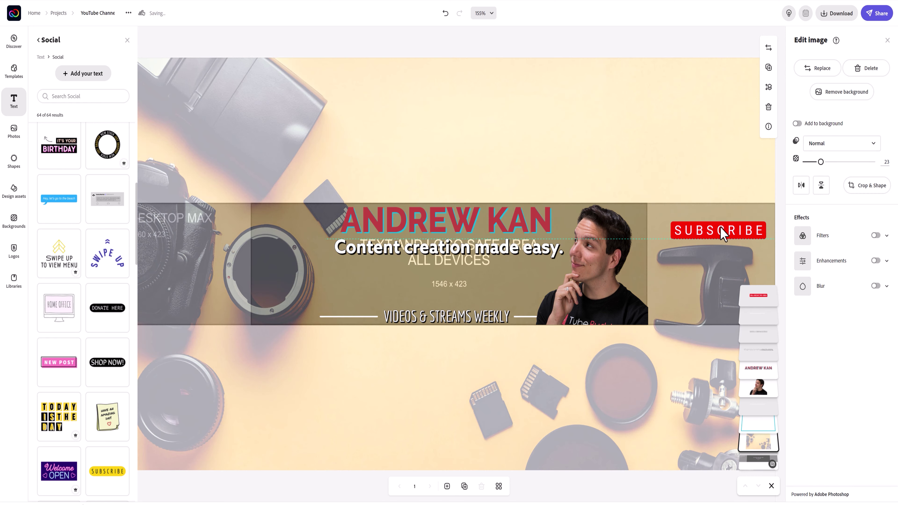
# Search the shapes for "Arrow", add the curved arrow, flip it horizontally, and place it in white curving down from the "SUBSCRIBE" badge.
pyautogui.click(14, 162)
pyautogui.click(83, 60)
pyautogui.write('Arrow')
pyautogui.press('Return')
pyautogui.scroll(-10, 84, 257)
pyautogui.click(51, 327)
pyautogui.click(802, 161)
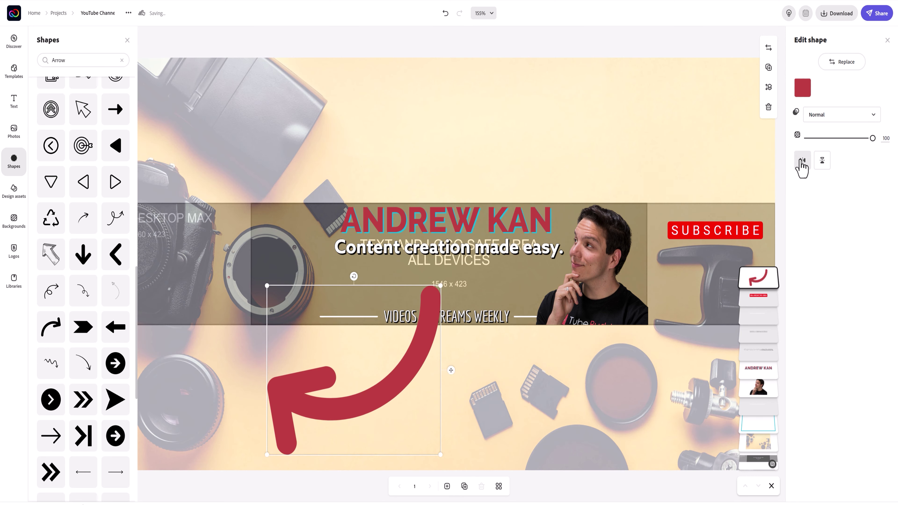
pyautogui.moveTo(368, 393); pyautogui.dragTo(695, 320)
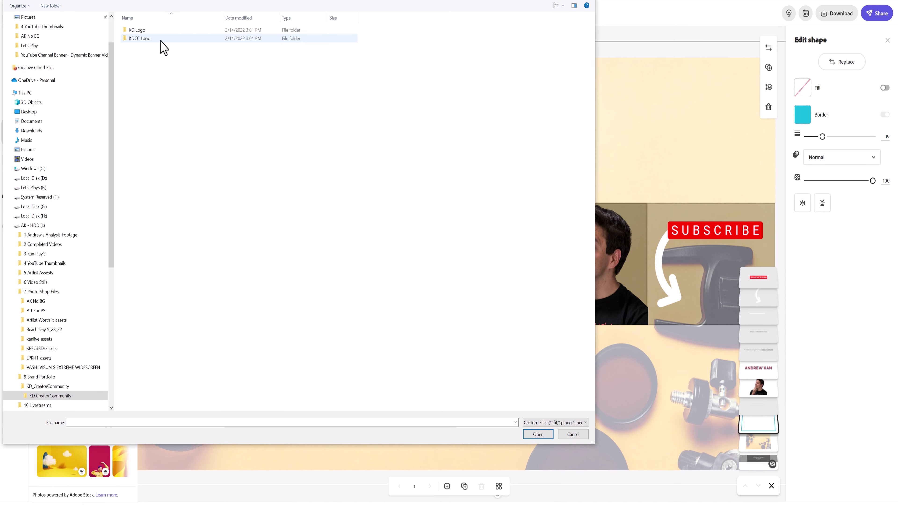
# Upload the white Creator Community logo onto the banner's lower area and restore the camera photo's opacity to 100%.
pyautogui.doubleClick(160, 45)
pyautogui.moveTo(442, 106); pyautogui.dragTo(447, 393)
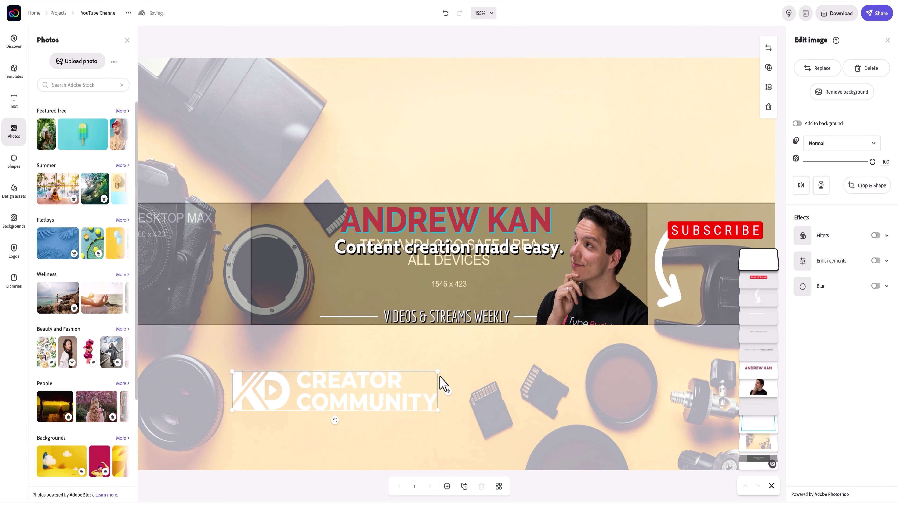
pyautogui.click(761, 442)
pyautogui.moveTo(839, 160); pyautogui.dragTo(872, 160)
# Close the editing panels and download the finished banner as a PNG file.
pyautogui.click(127, 40)
pyautogui.click(887, 40)
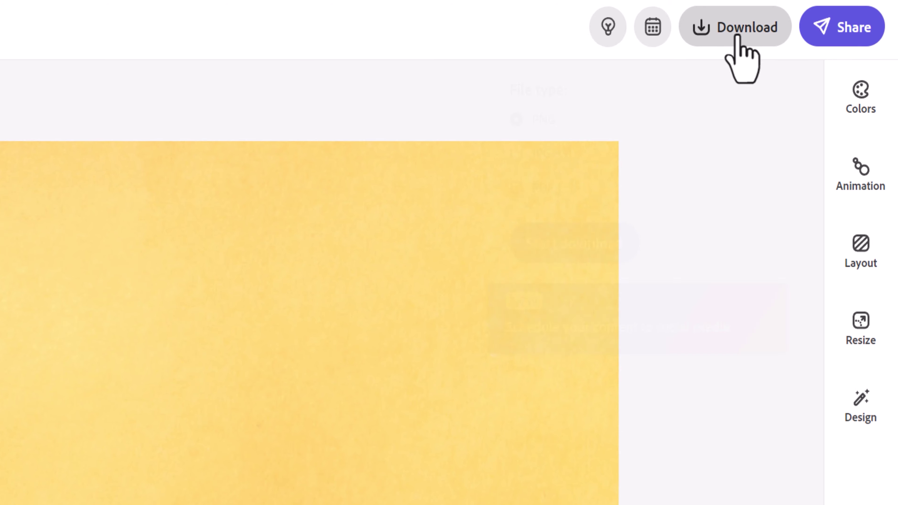
pyautogui.click(836, 10)
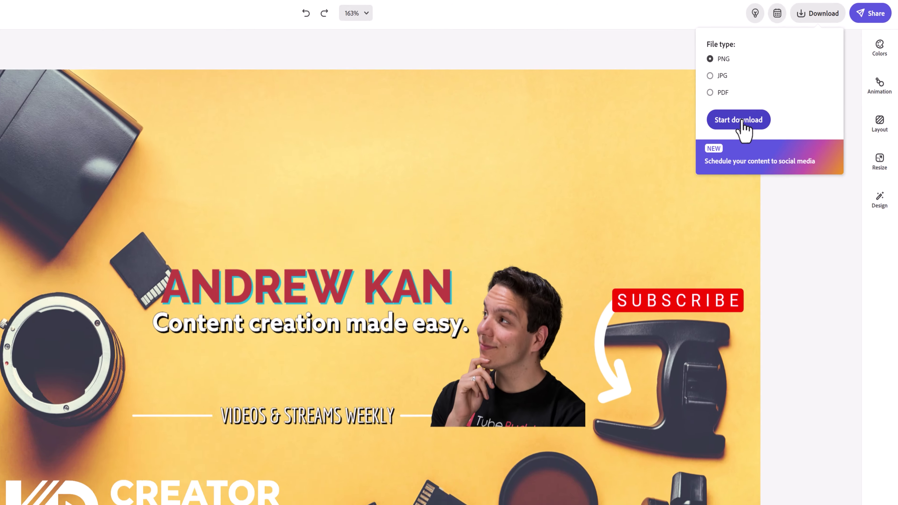
pyautogui.click(577, 246)
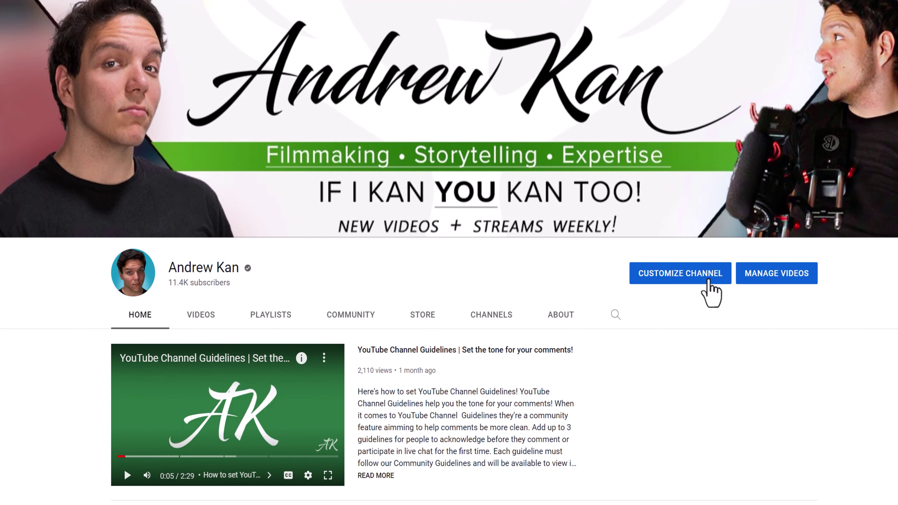
# Switch to YouTube, open the channel's branding customization, and change the banner image to the downloaded banner file.
pyautogui.click(613, 204)
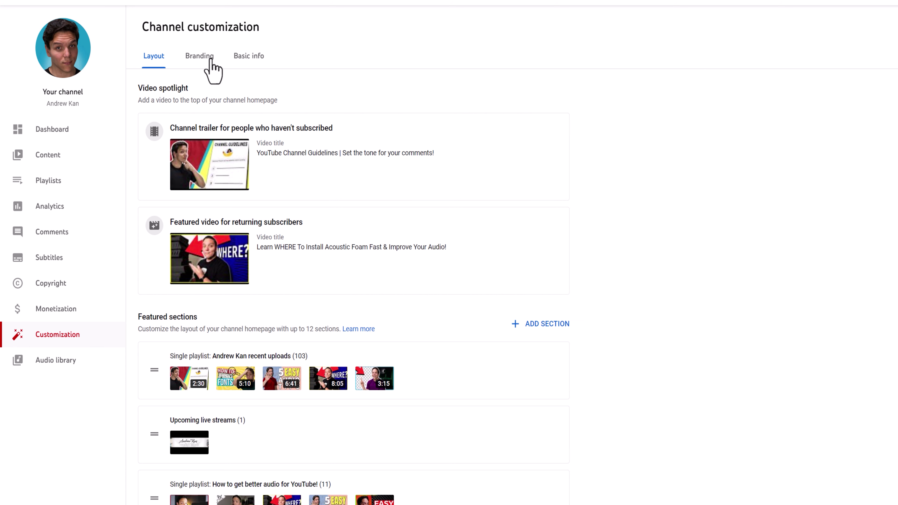
pyautogui.click(193, 69)
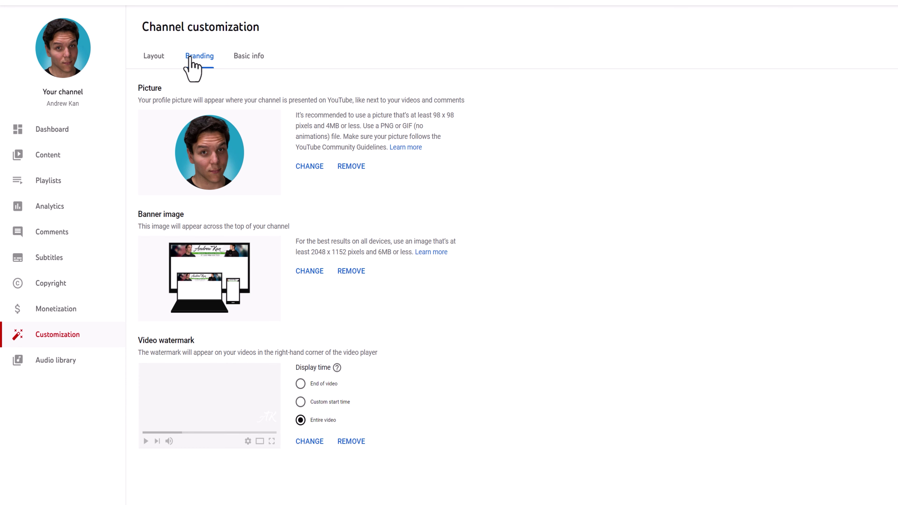
pyautogui.click(310, 271)
pyautogui.doubleClick(291, 82)
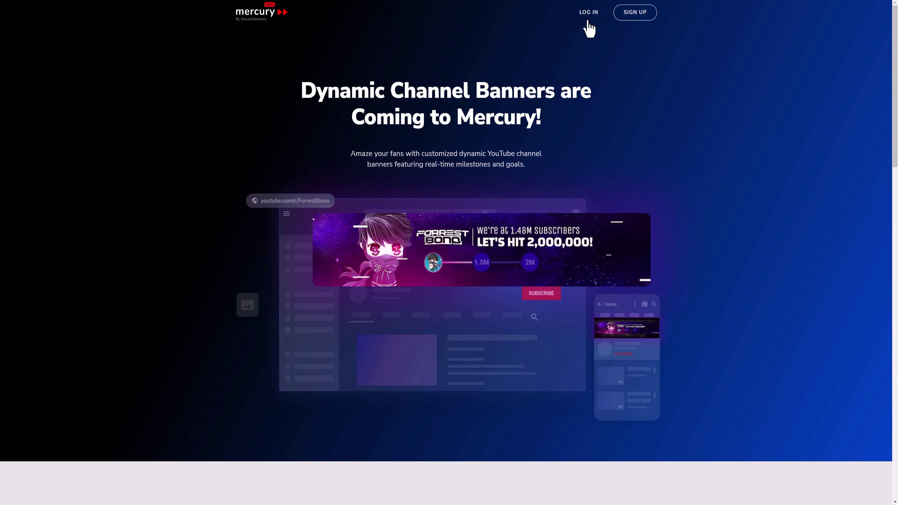
# Switch to Mercury by StreamElements, log in, and start making the channel's banner dynamic.
pyautogui.click(589, 14)
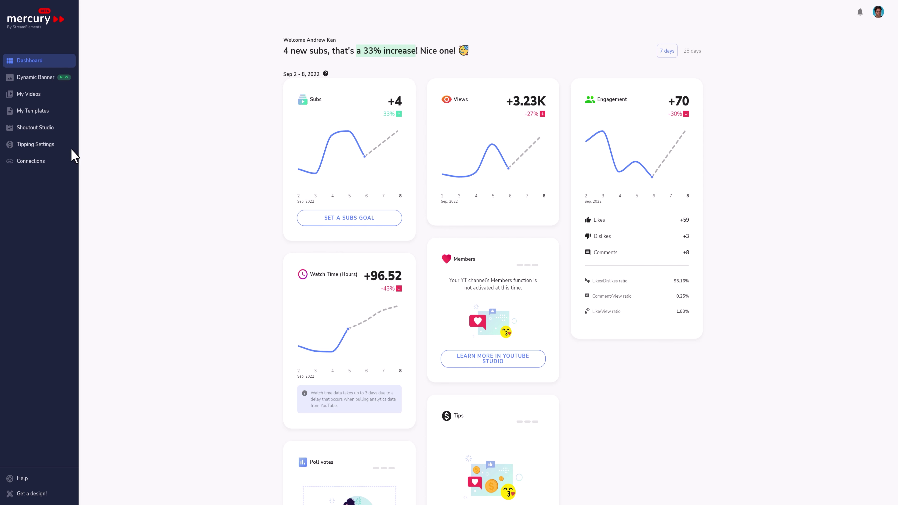
pyautogui.click(61, 82)
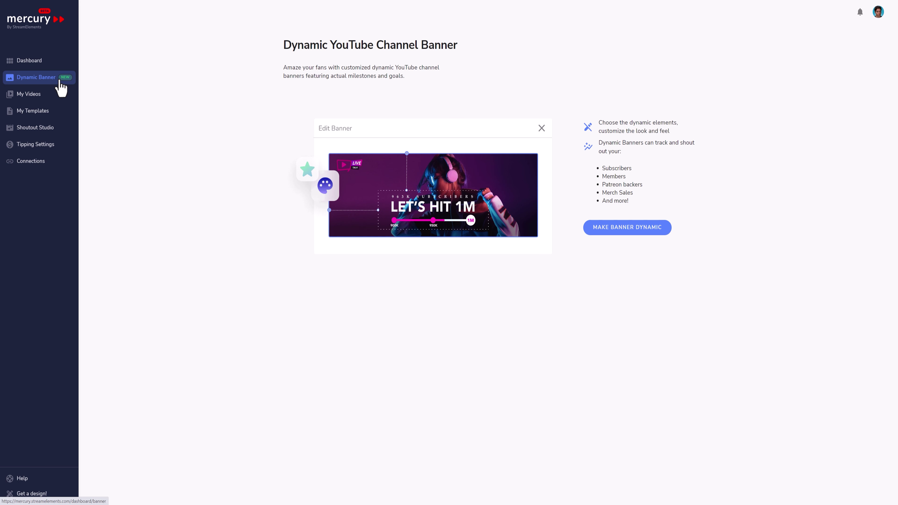
pyautogui.click(645, 228)
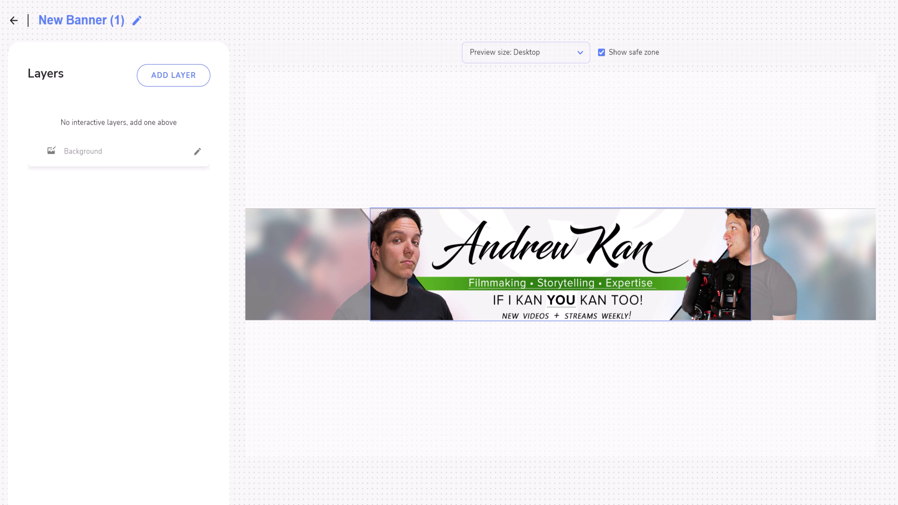
# Replace the Background layer's image with the new channel banner and toggle the safe zone display off and back on.
pyautogui.click(196, 155)
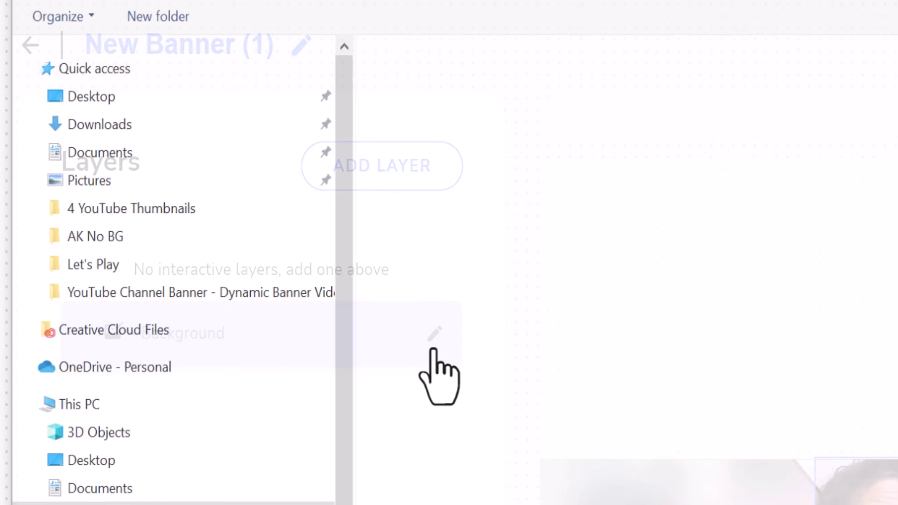
pyautogui.doubleClick(468, 242)
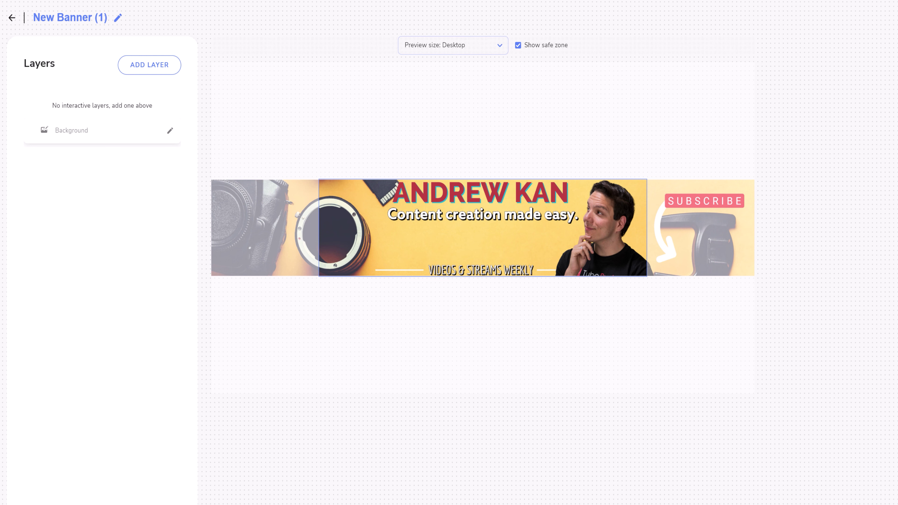
pyautogui.click(518, 46)
pyautogui.click(518, 46)
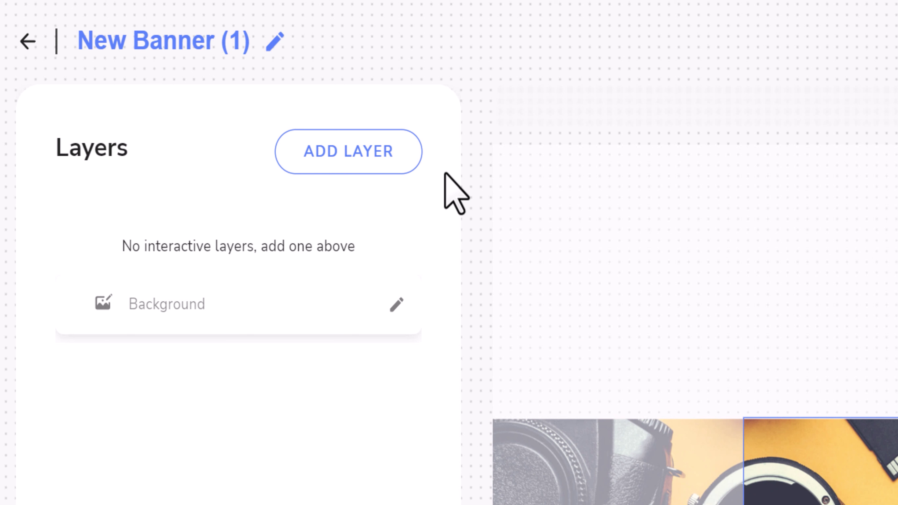
# Add a Milestones layer to the banner and set it to 4 steps, keeping Subscribers as the goal metric.
pyautogui.click(380, 169)
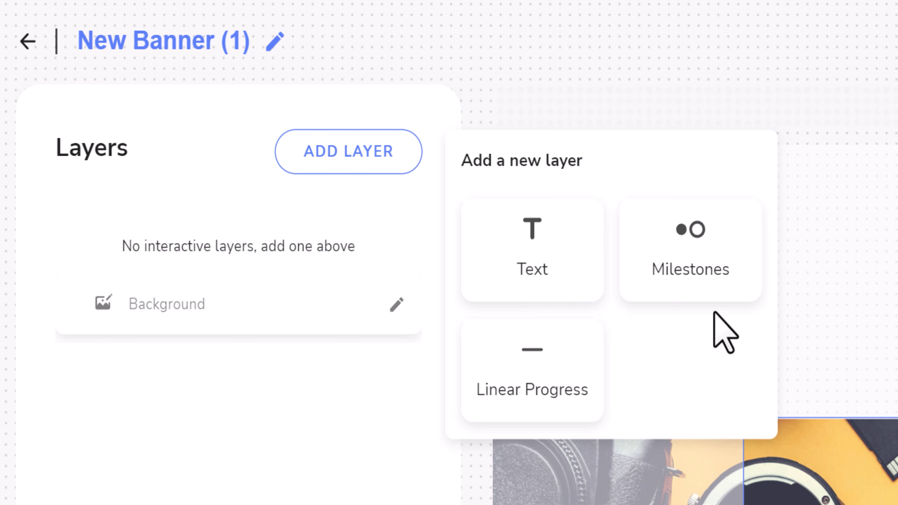
pyautogui.click(711, 261)
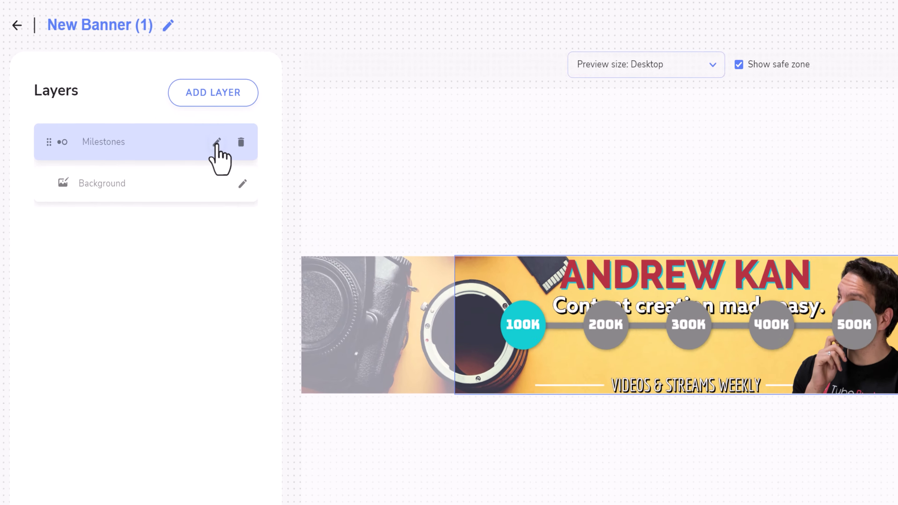
pyautogui.click(152, 100)
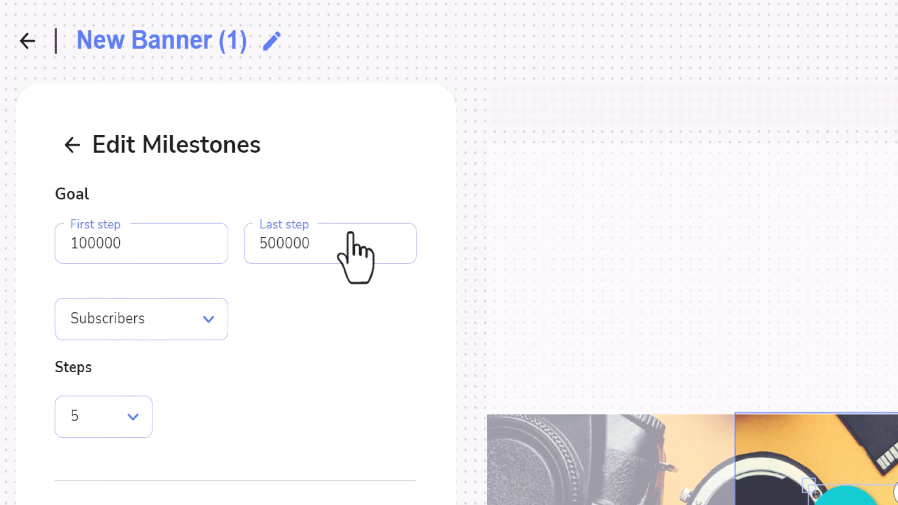
pyautogui.click(144, 255)
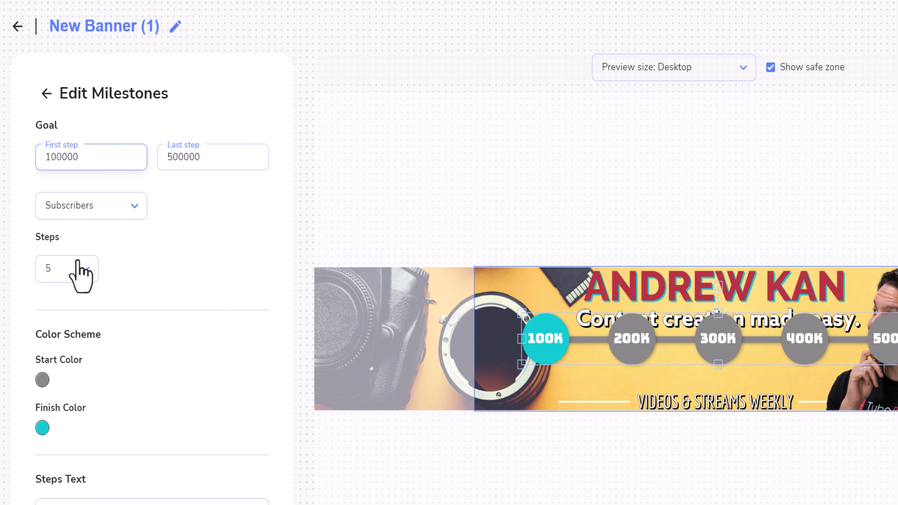
pyautogui.click(81, 276)
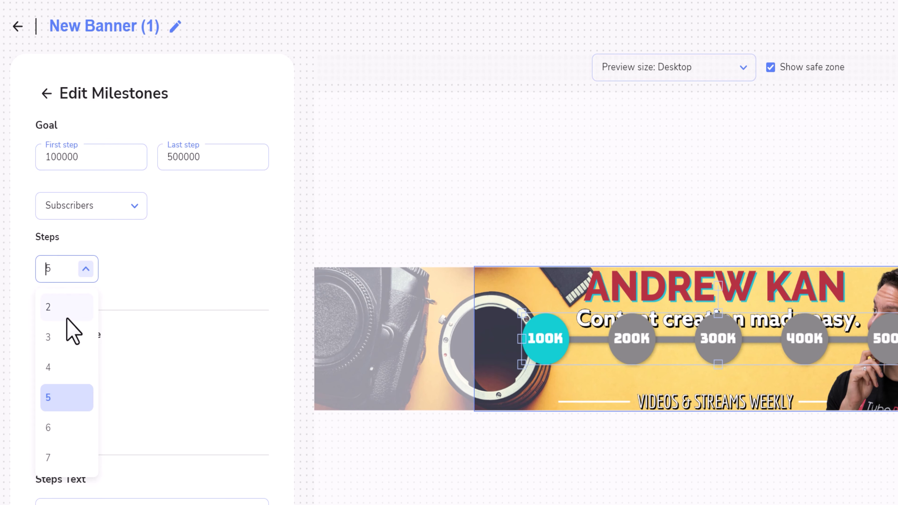
pyautogui.click(58, 368)
pyautogui.click(89, 212)
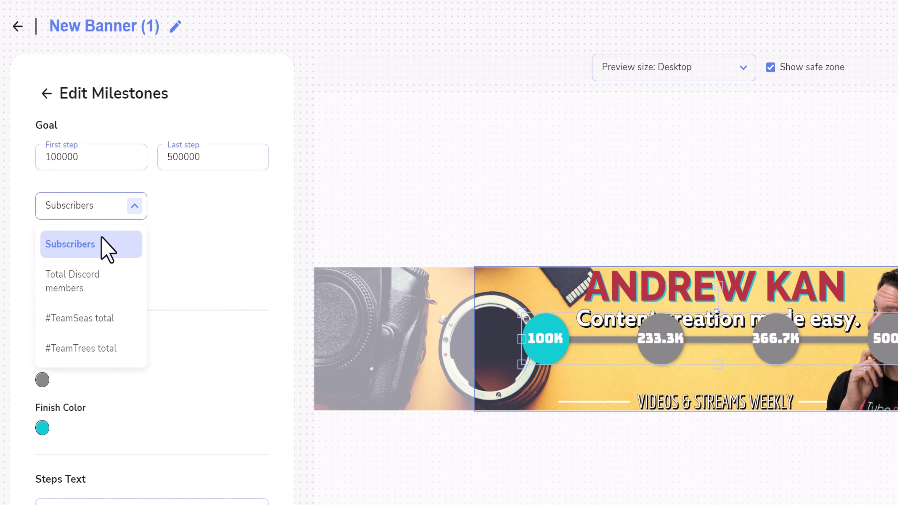
pyautogui.click(134, 206)
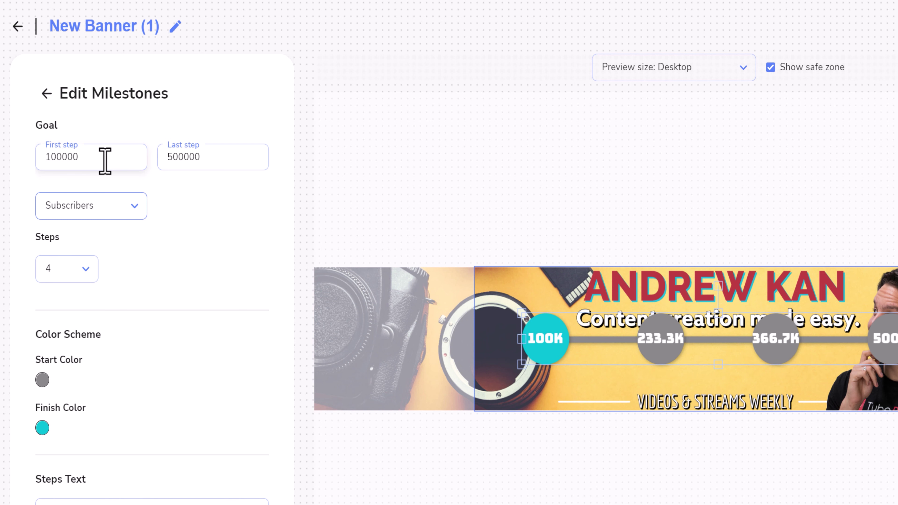
# Set the milestone goal's last step to 25000 and its first step to 10000.
pyautogui.click(180, 165)
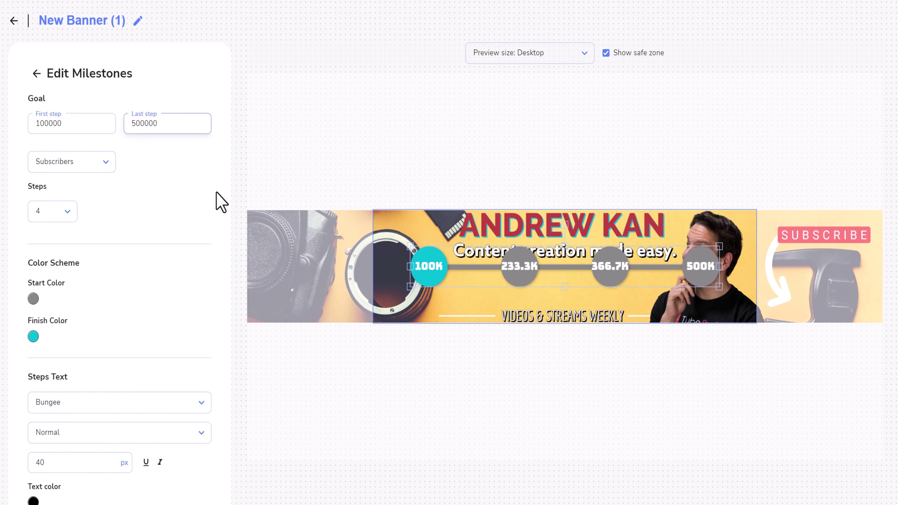
pyautogui.press('BackSpace')
pyautogui.press('BackSpace')
pyautogui.press('BackSpace')
pyautogui.press('BackSpace')
pyautogui.press('BackSpace')
pyautogui.press('BackSpace')
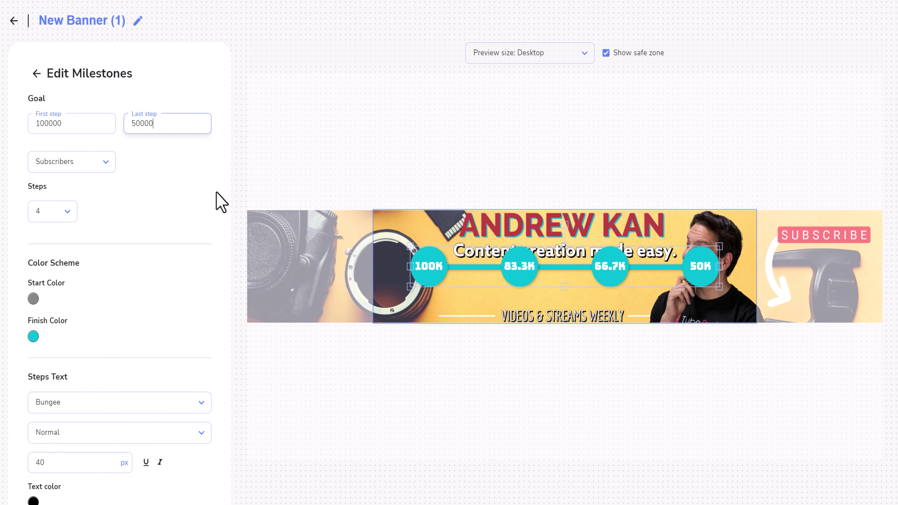
pyautogui.write('25000')
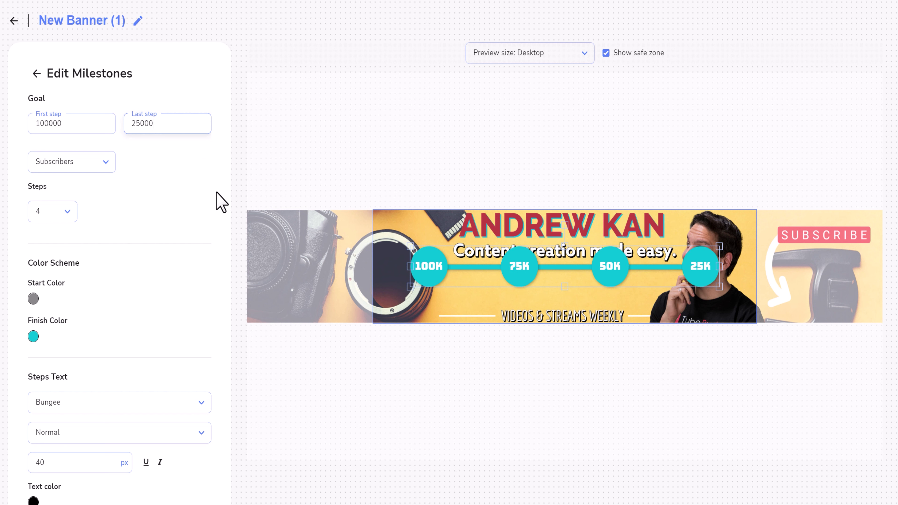
pyautogui.click(77, 122)
pyautogui.press('BackSpace')
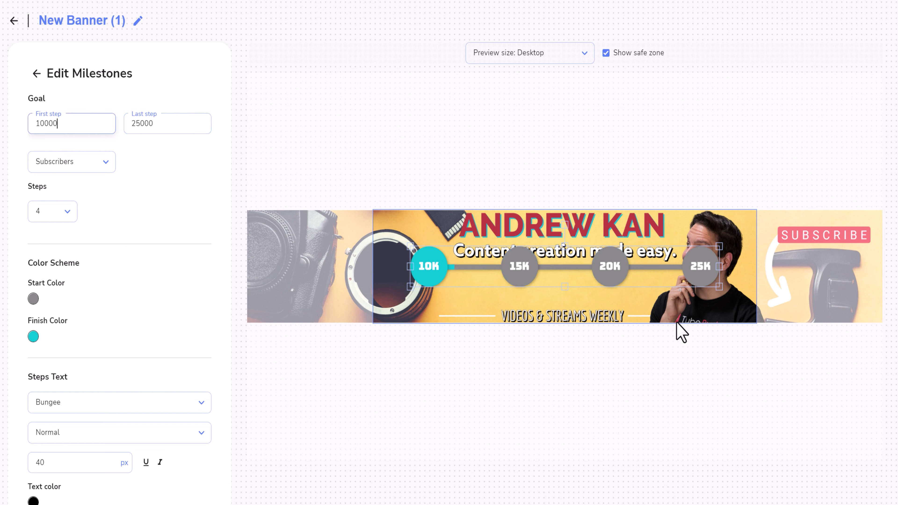
# Shrink the milestones to fit between the tagline and the thinking man, and set their finish color to green (RGB 103, 187, 29).
pyautogui.moveTo(719, 249); pyautogui.dragTo(665, 273)
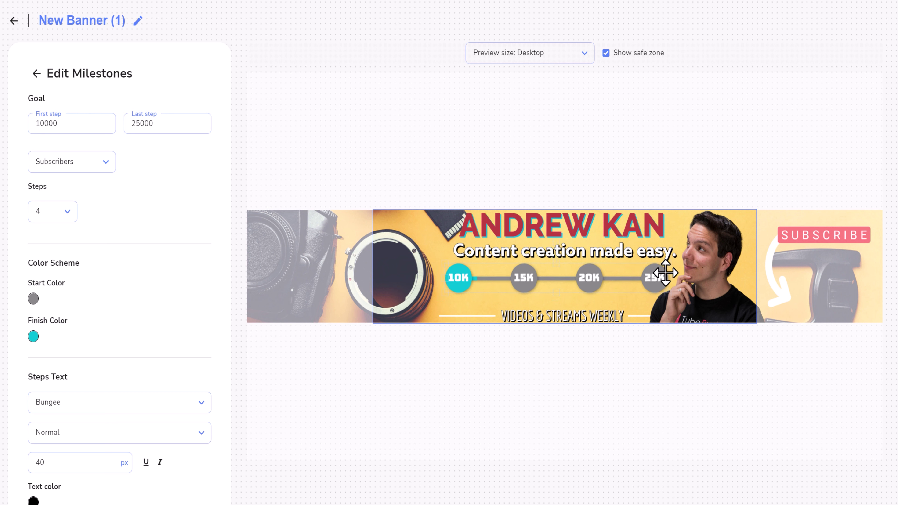
pyautogui.click(32, 300)
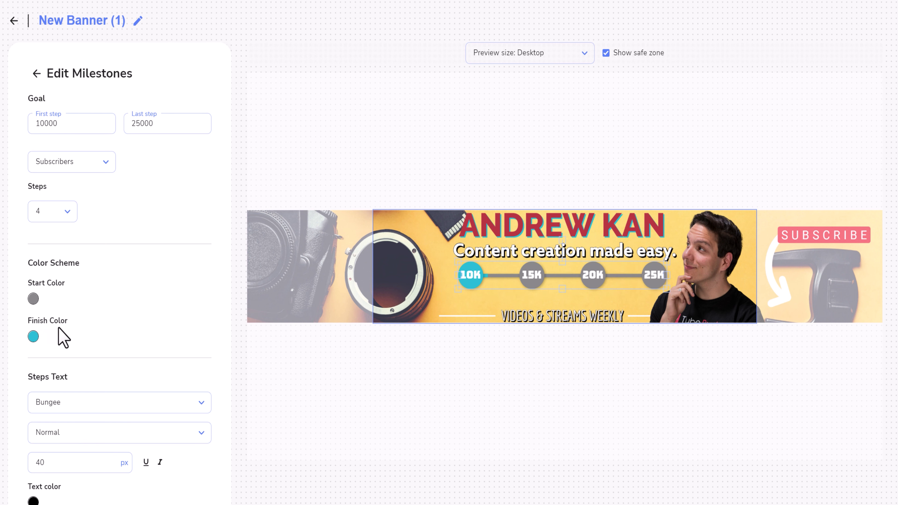
pyautogui.click(33, 336)
pyautogui.click(61, 450)
pyautogui.write('103')
pyautogui.press('Return')
pyautogui.click(34, 339)
pyautogui.click(79, 451)
pyautogui.write('187')
pyautogui.click(106, 452)
pyautogui.write('29')
pyautogui.press('Return')
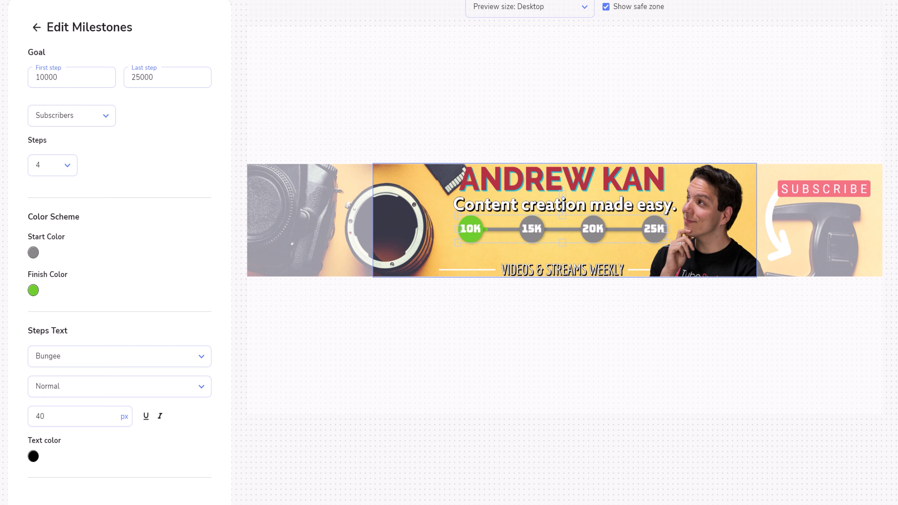
# Add a Text layer to the banner, shrink it and place it just below the milestones.
pyautogui.scroll(1, 449, 252)
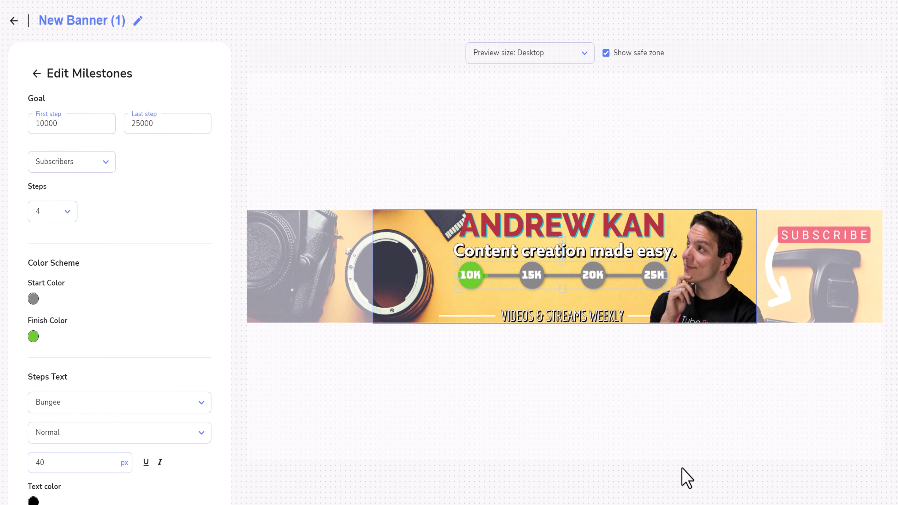
pyautogui.click(37, 74)
pyautogui.click(175, 76)
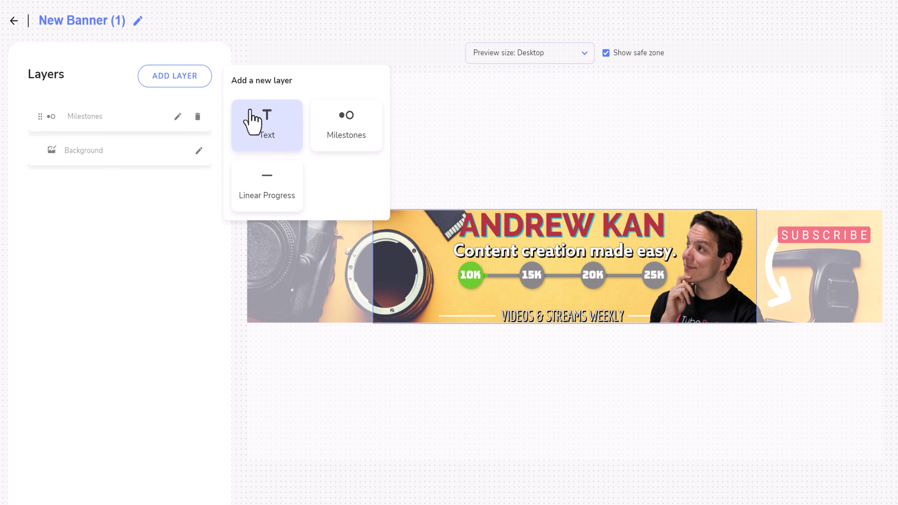
pyautogui.click(252, 122)
pyautogui.click(611, 268)
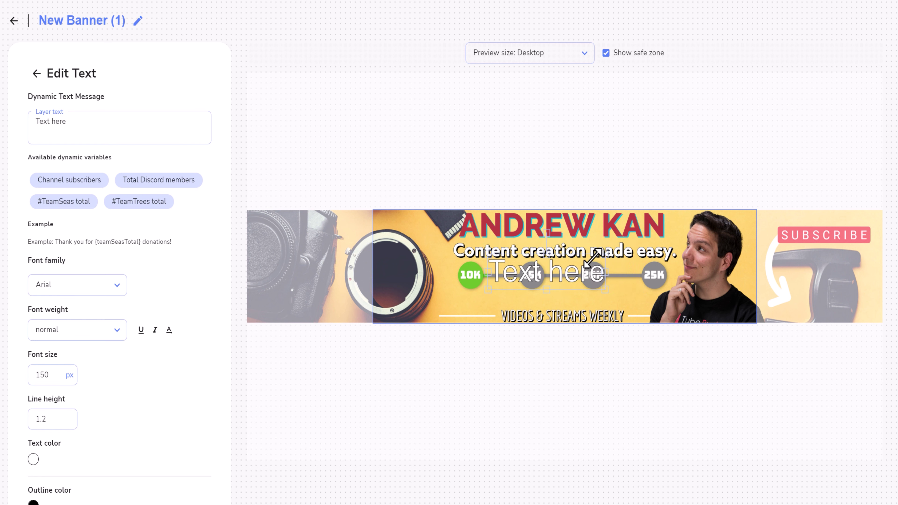
pyautogui.moveTo(569, 269); pyautogui.dragTo(564, 293)
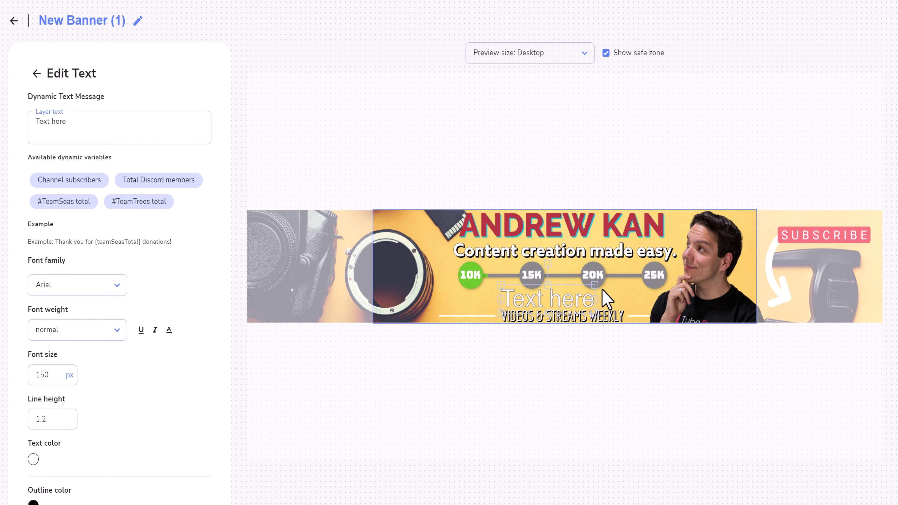
# Replace the layer's placeholder text with the Channel subscribers variable followed by "CREATORS HELPED".
pyautogui.click(111, 128)
pyautogui.moveTo(111, 129); pyautogui.dragTo(34, 119)
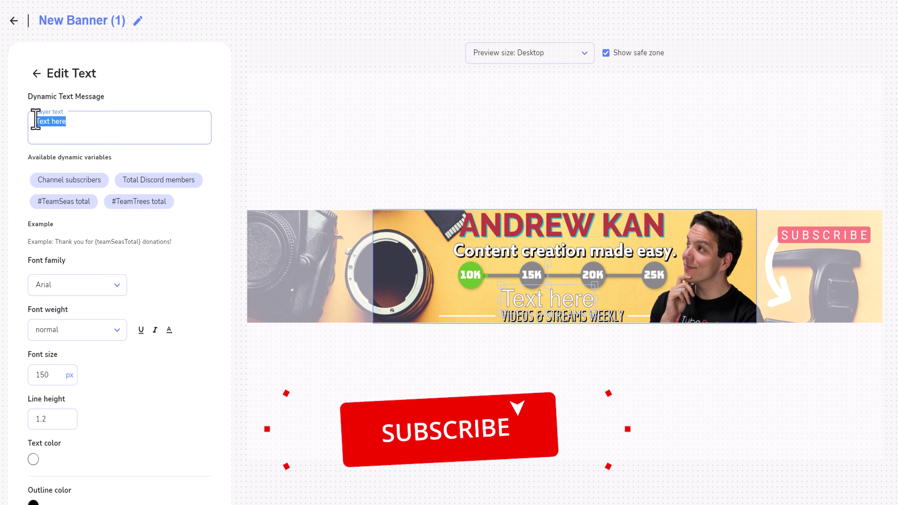
pyautogui.press('BackSpace')
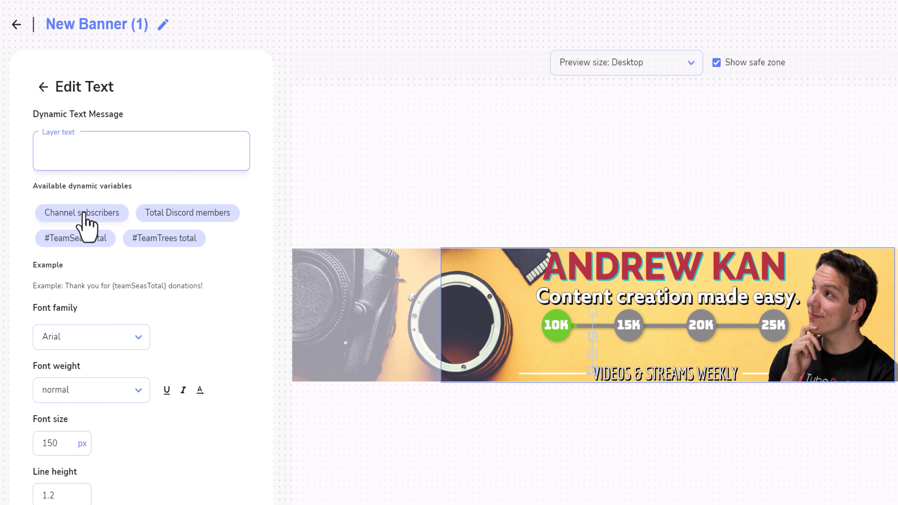
pyautogui.click(85, 214)
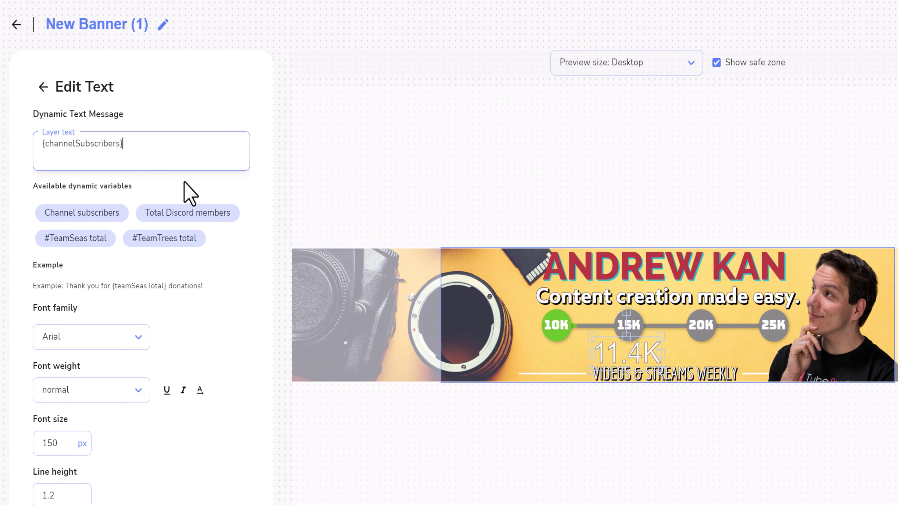
pyautogui.write('CREATORS HEL')
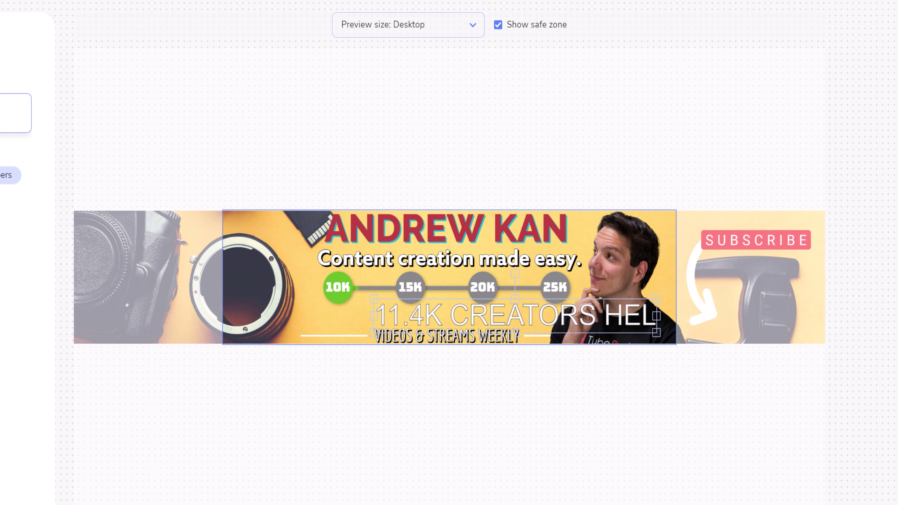
# Scale down the subscriber text, center it between the milestones and the weekly videos line, and set its font to Roboto bold.
pyautogui.moveTo(571, 323); pyautogui.dragTo(549, 325)
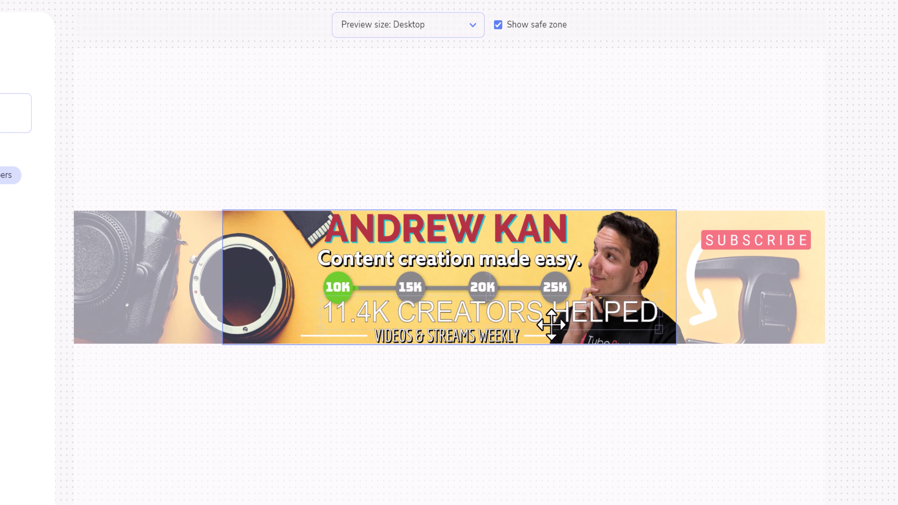
pyautogui.moveTo(691, 333); pyautogui.dragTo(565, 321)
pyautogui.moveTo(483, 323); pyautogui.dragTo(501, 316)
pyautogui.click(91, 389)
pyautogui.click(91, 428)
pyautogui.click(92, 337)
pyautogui.click(84, 438)
pyautogui.moveTo(729, 354); pyautogui.dragTo(737, 353)
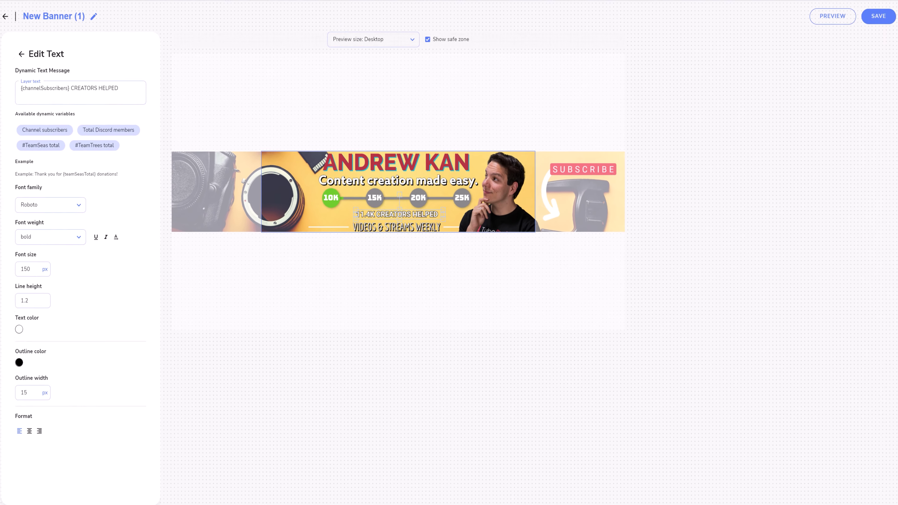
# Save the banner after checking its preview, and apply it to the channel.
pyautogui.click(820, 19)
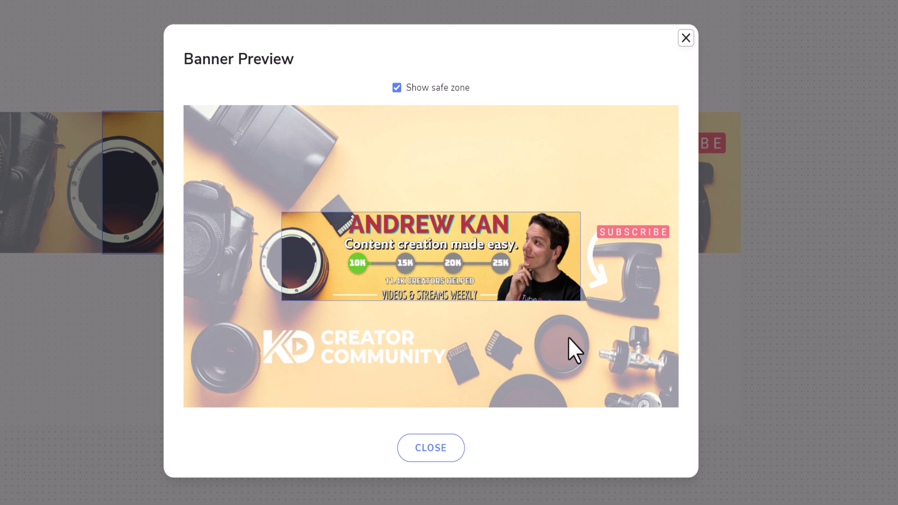
pyautogui.click(442, 451)
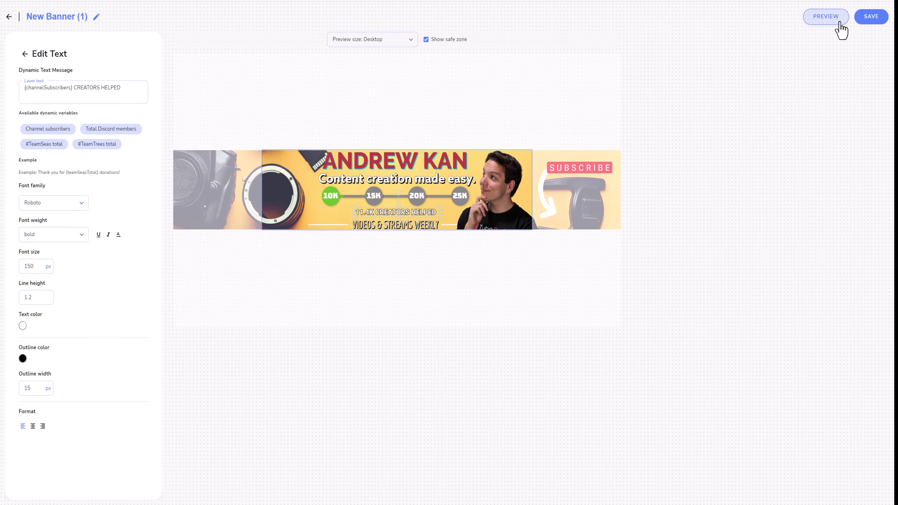
pyautogui.click(871, 19)
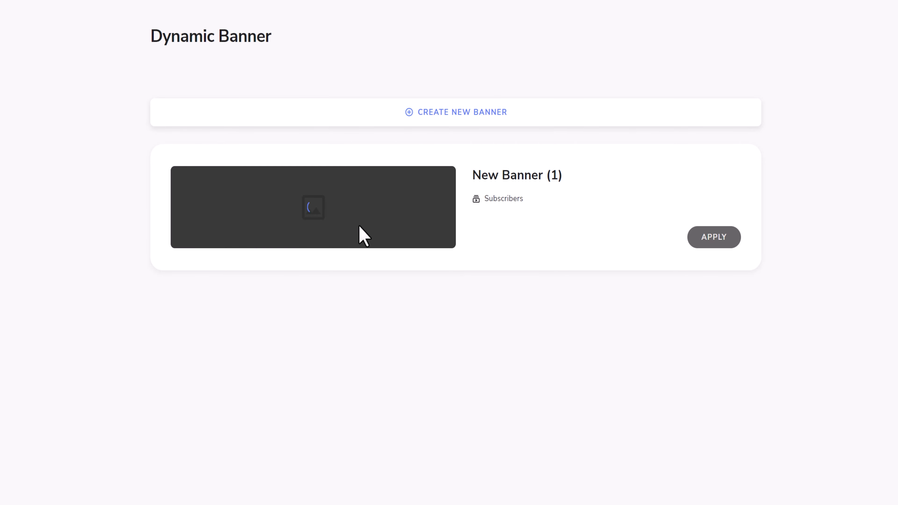
pyautogui.click(732, 252)
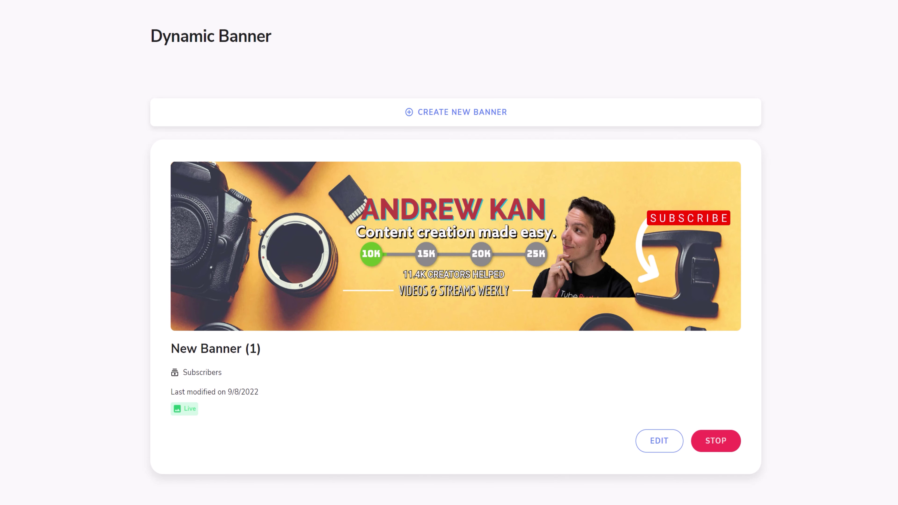